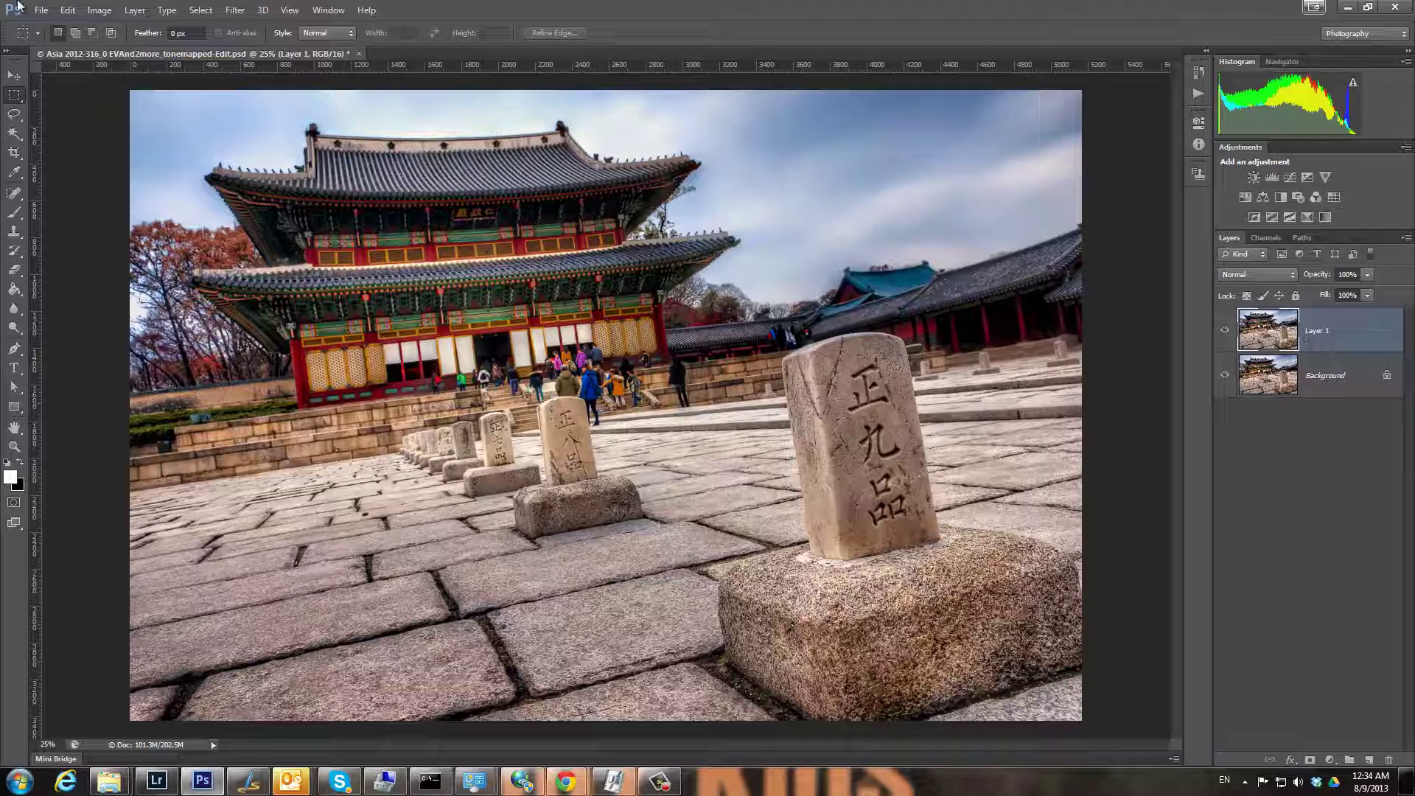
# Open the Topaz ReStyle filter on Layer 1
pyautogui.click(235, 10)
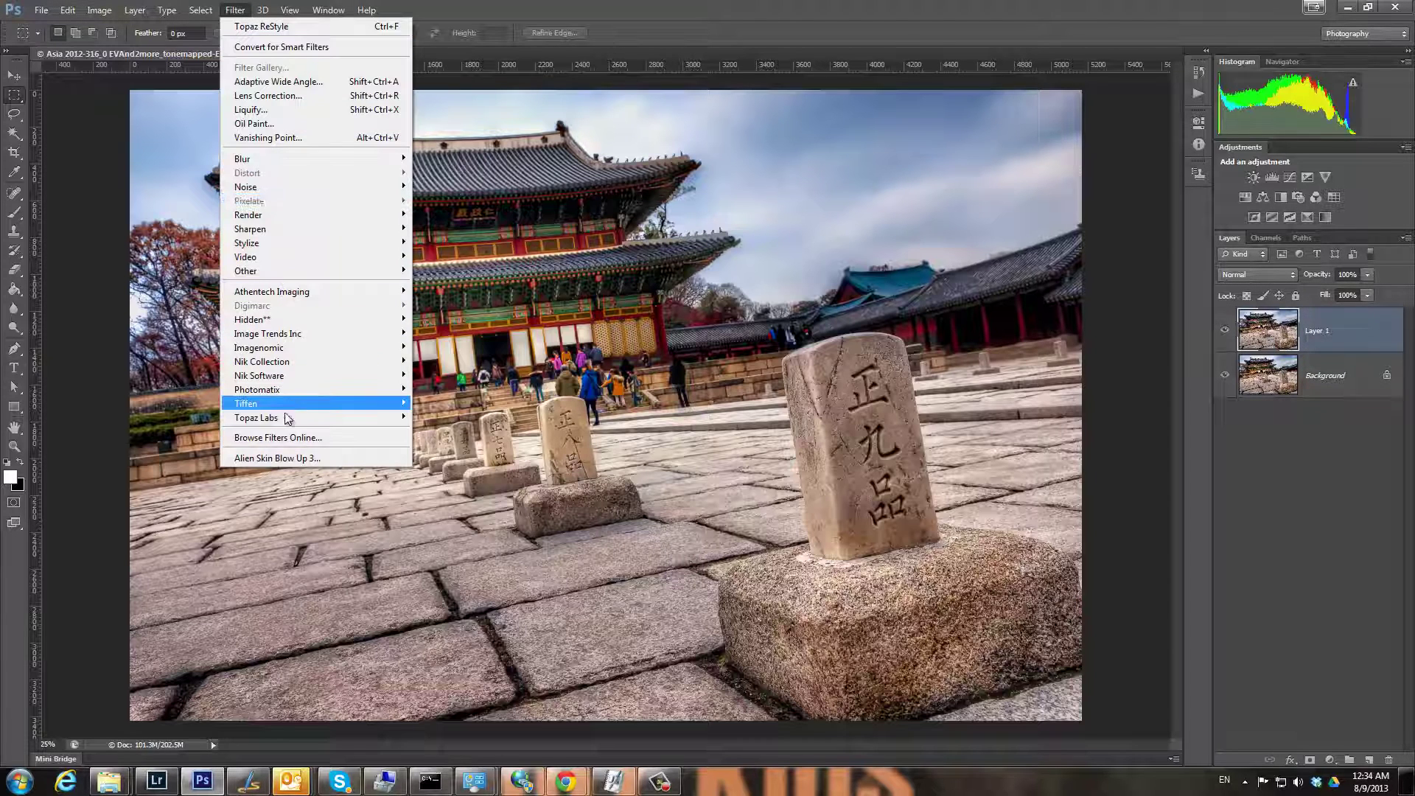
pyautogui.moveTo(280, 417)
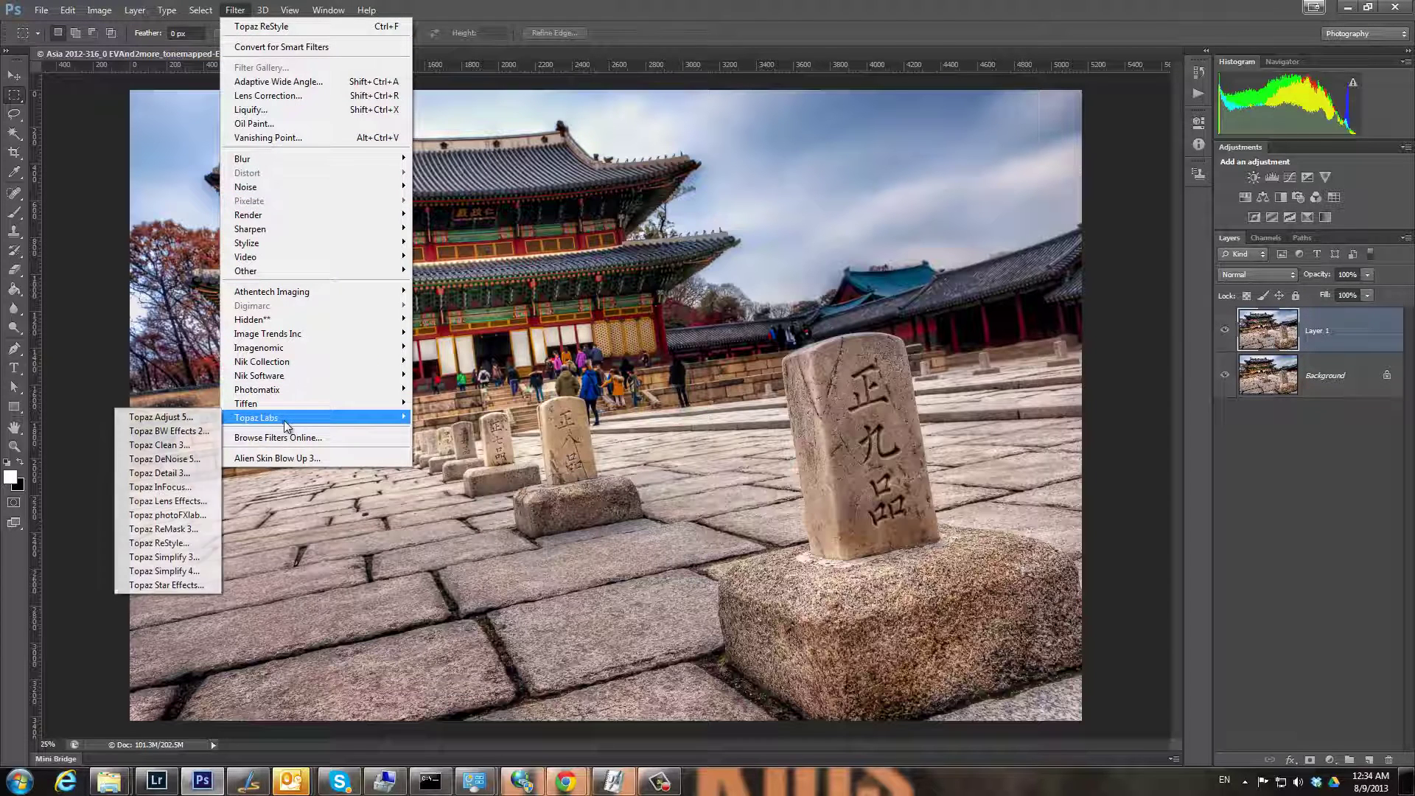
pyautogui.click(182, 546)
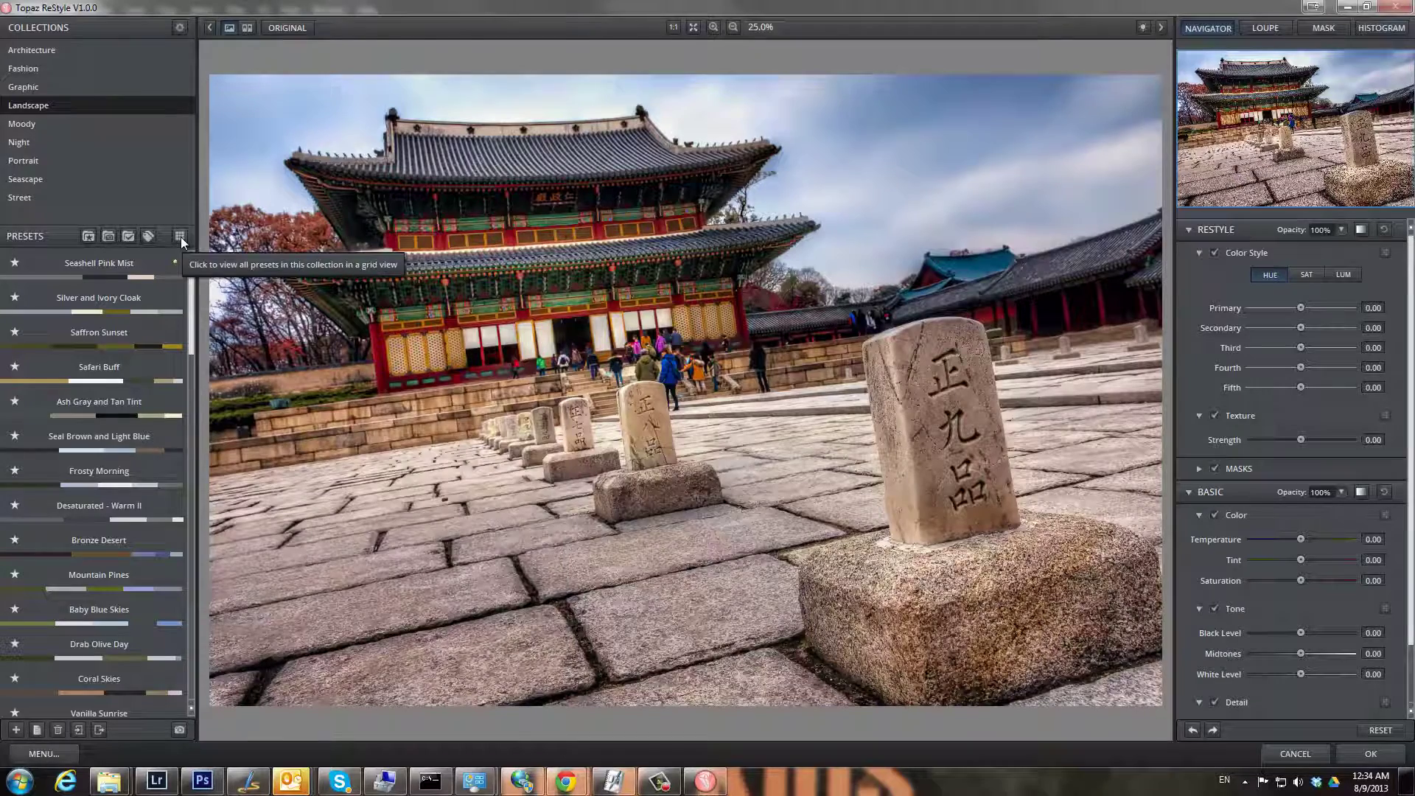
# View the presets in a grid and set the collection to Show All
pyautogui.click(180, 237)
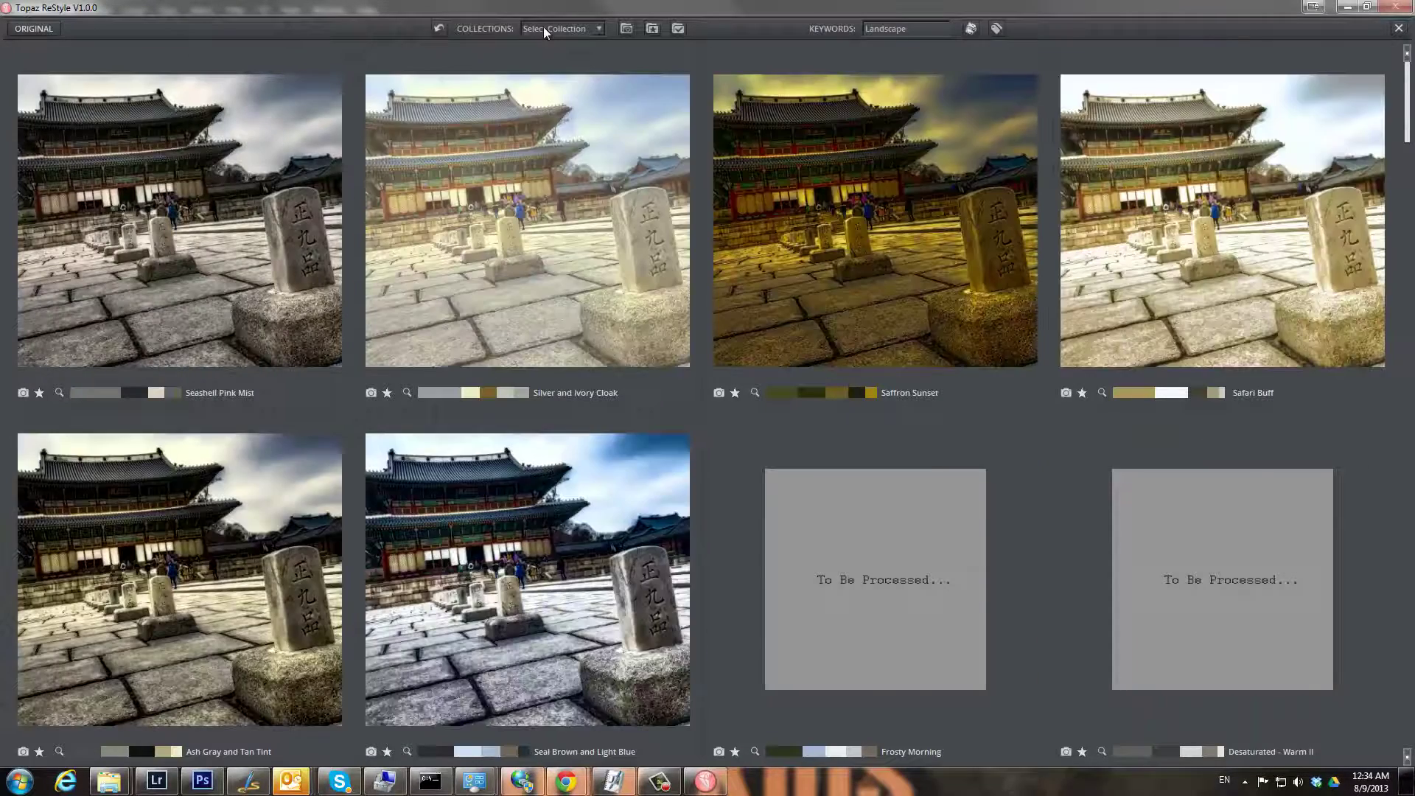
pyautogui.click(543, 28)
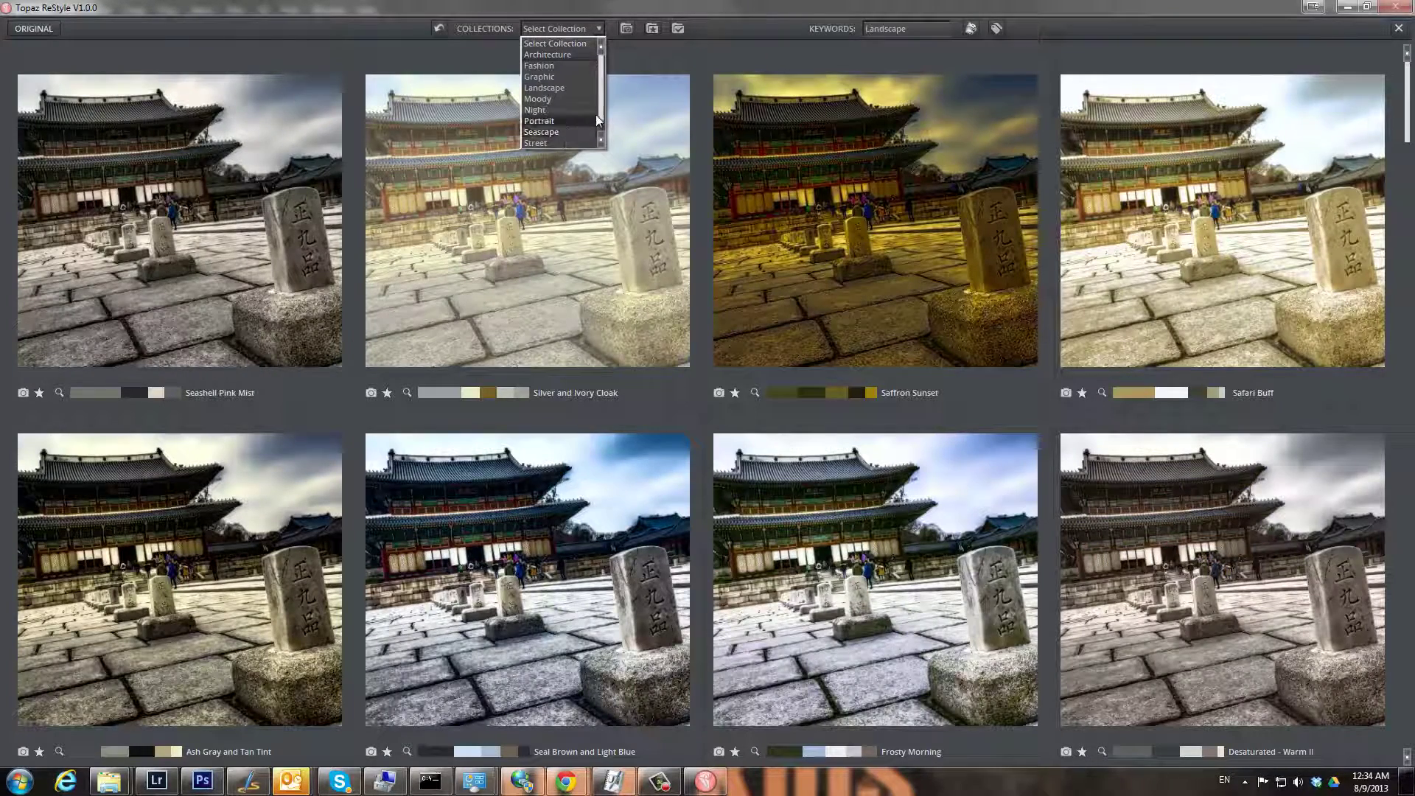
pyautogui.moveTo(601, 112); pyautogui.dragTo(594, 129)
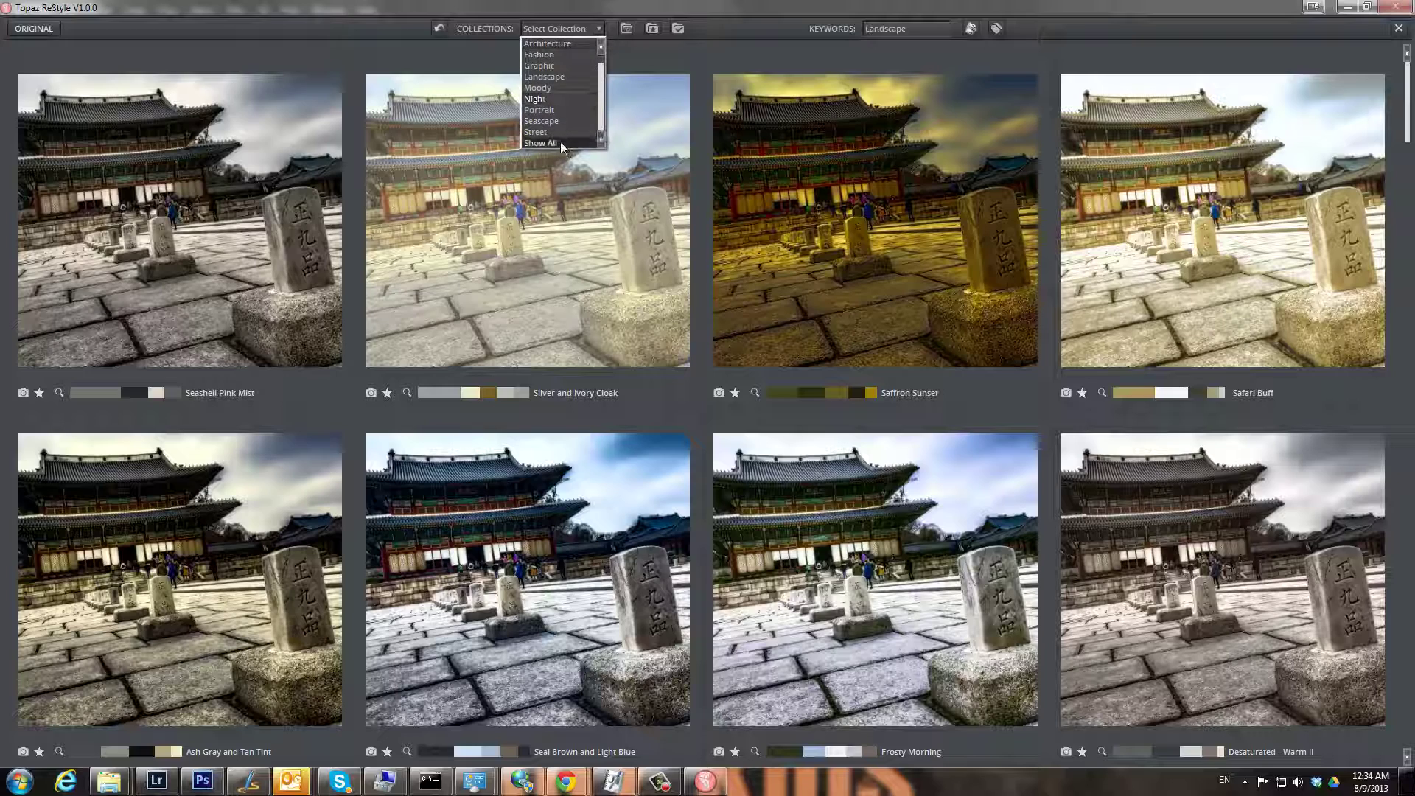
pyautogui.click(560, 141)
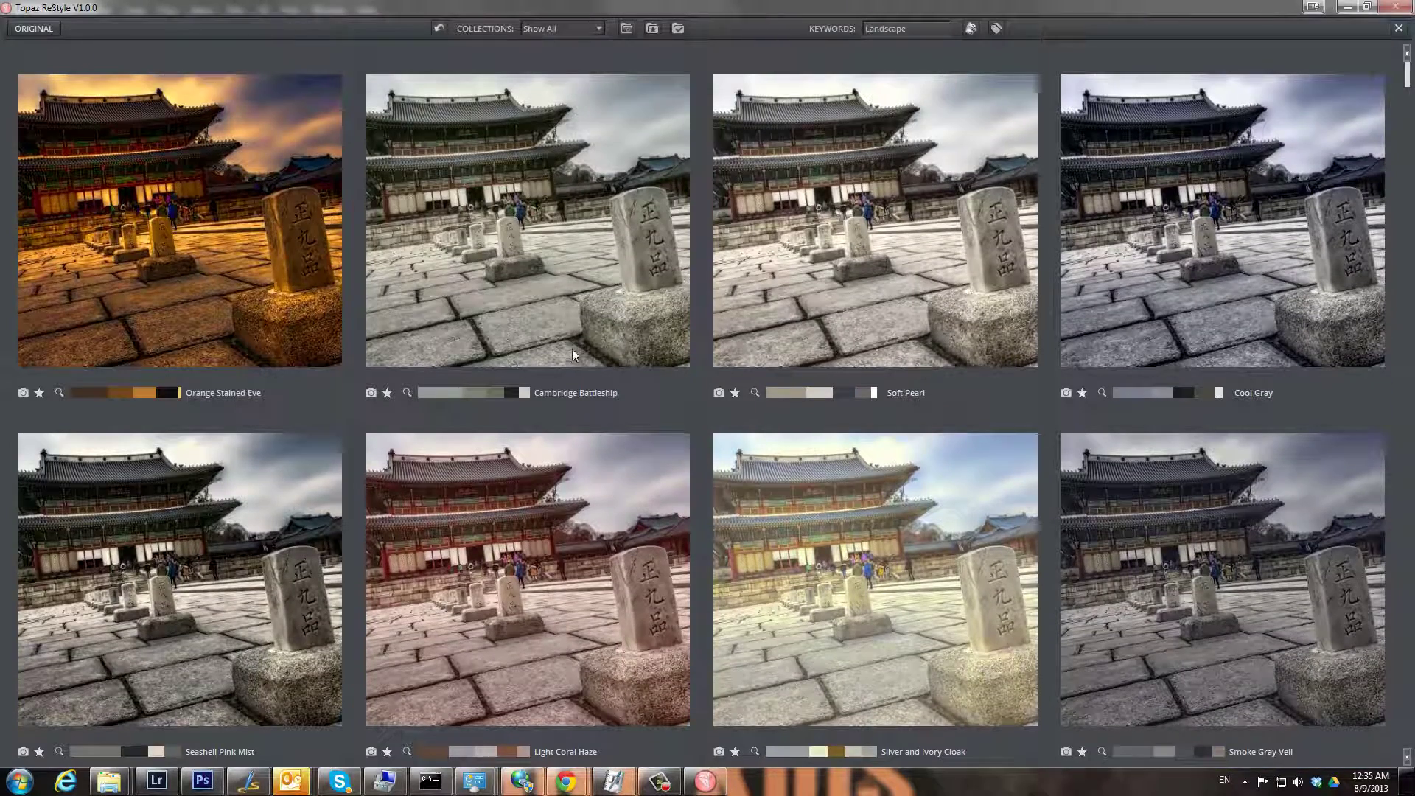
# Mark the Light Coral Haze and Dark Ecru presets in the grid
pyautogui.scroll(-4, 572, 348)
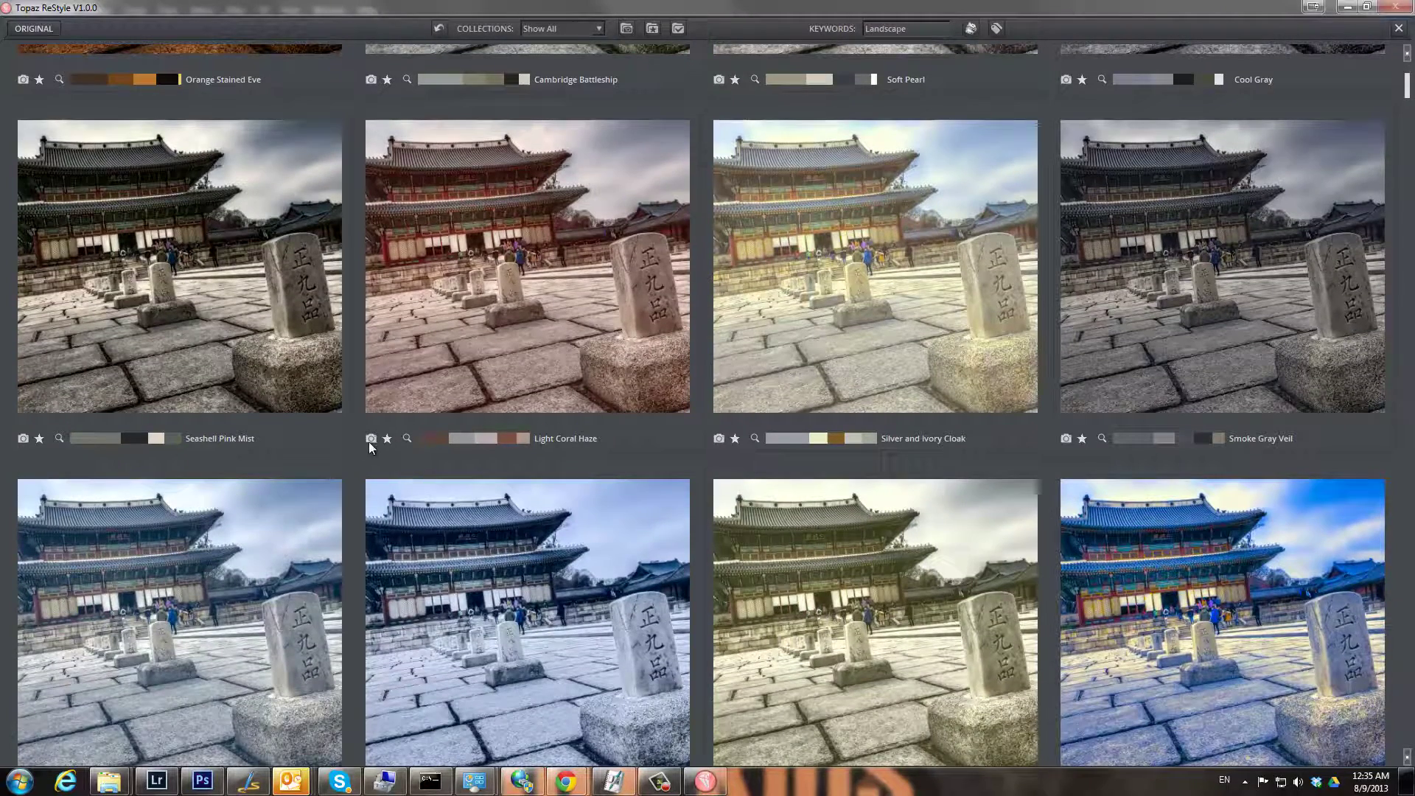
pyautogui.click(371, 439)
pyautogui.scroll(-5, 392, 503)
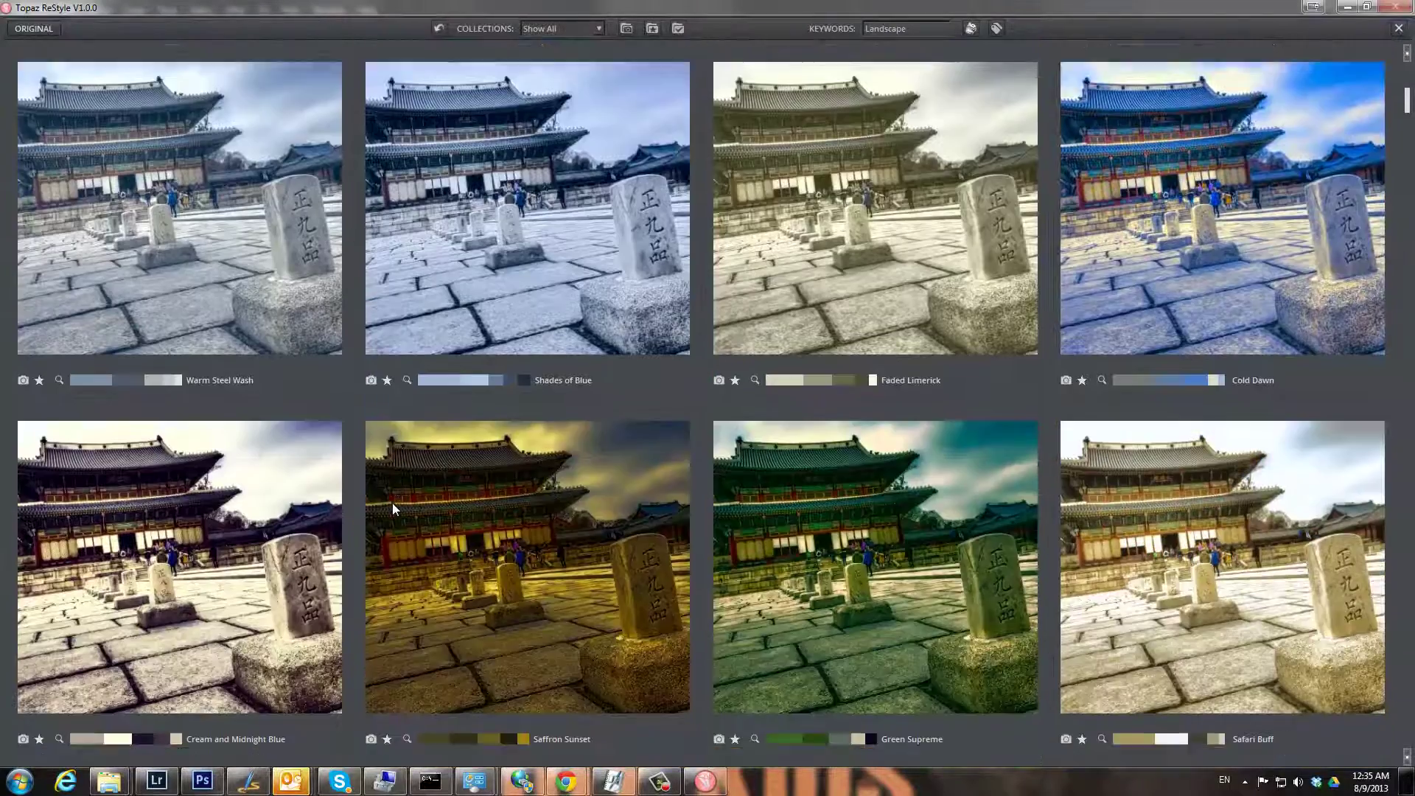
pyautogui.scroll(-6, 392, 502)
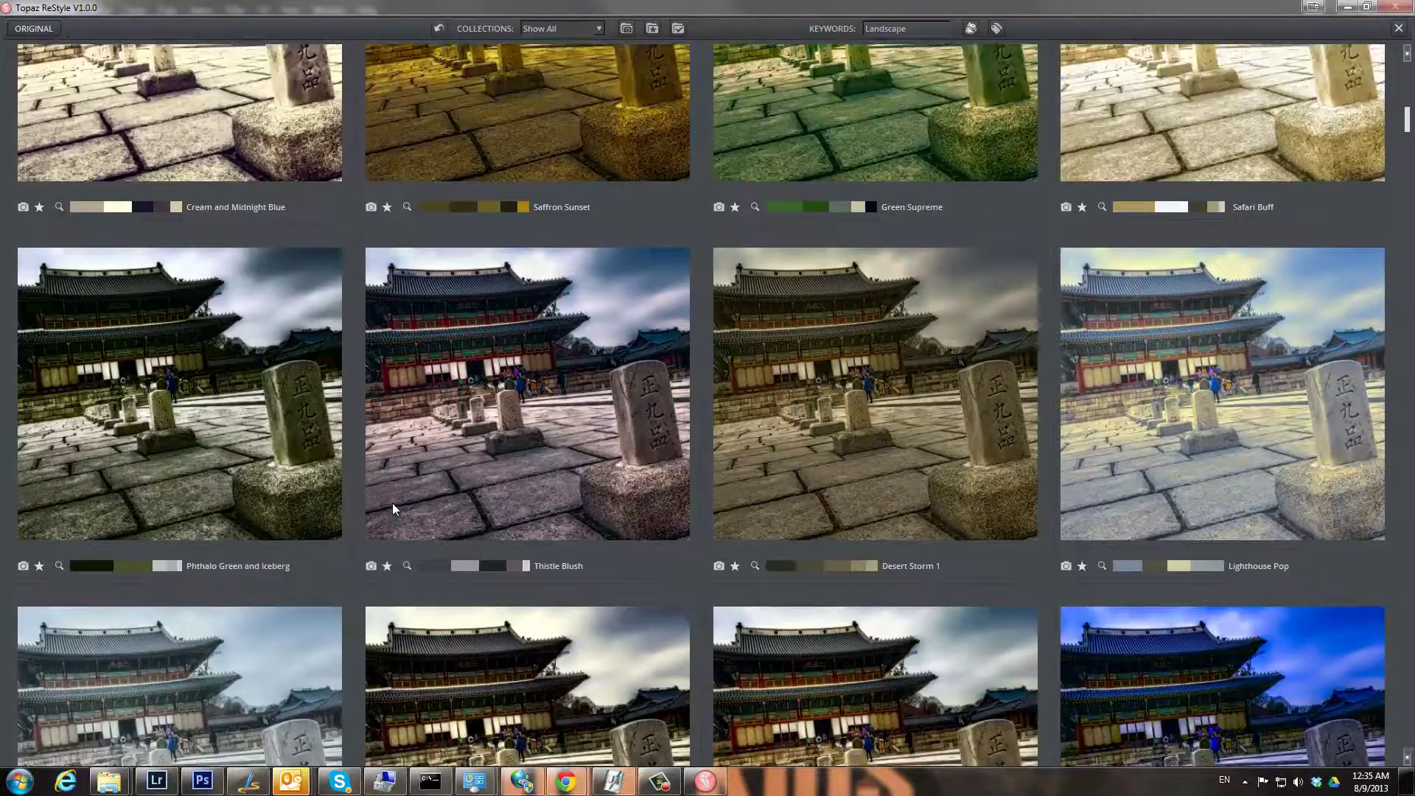
pyautogui.scroll(-2, 392, 503)
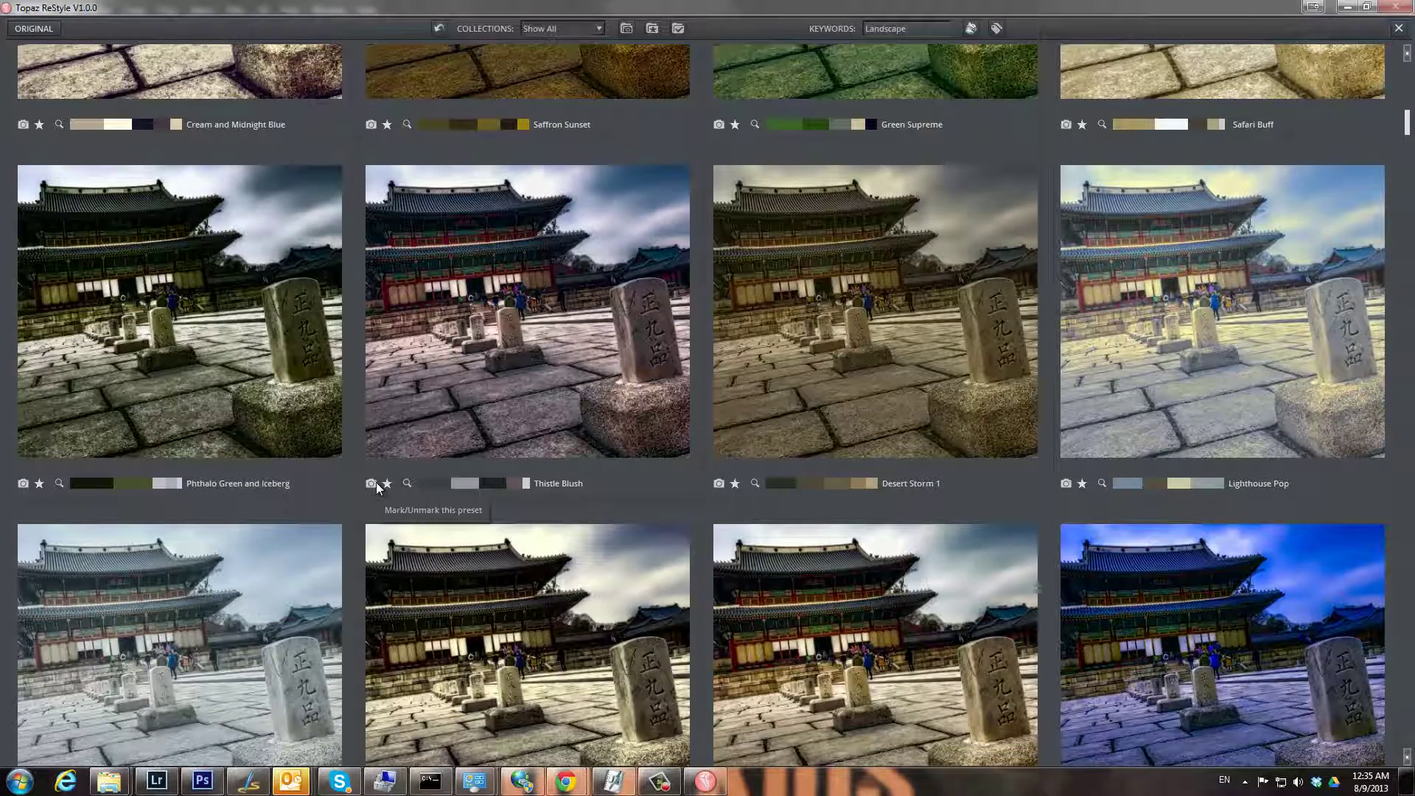
pyautogui.scroll(-3, 615, 506)
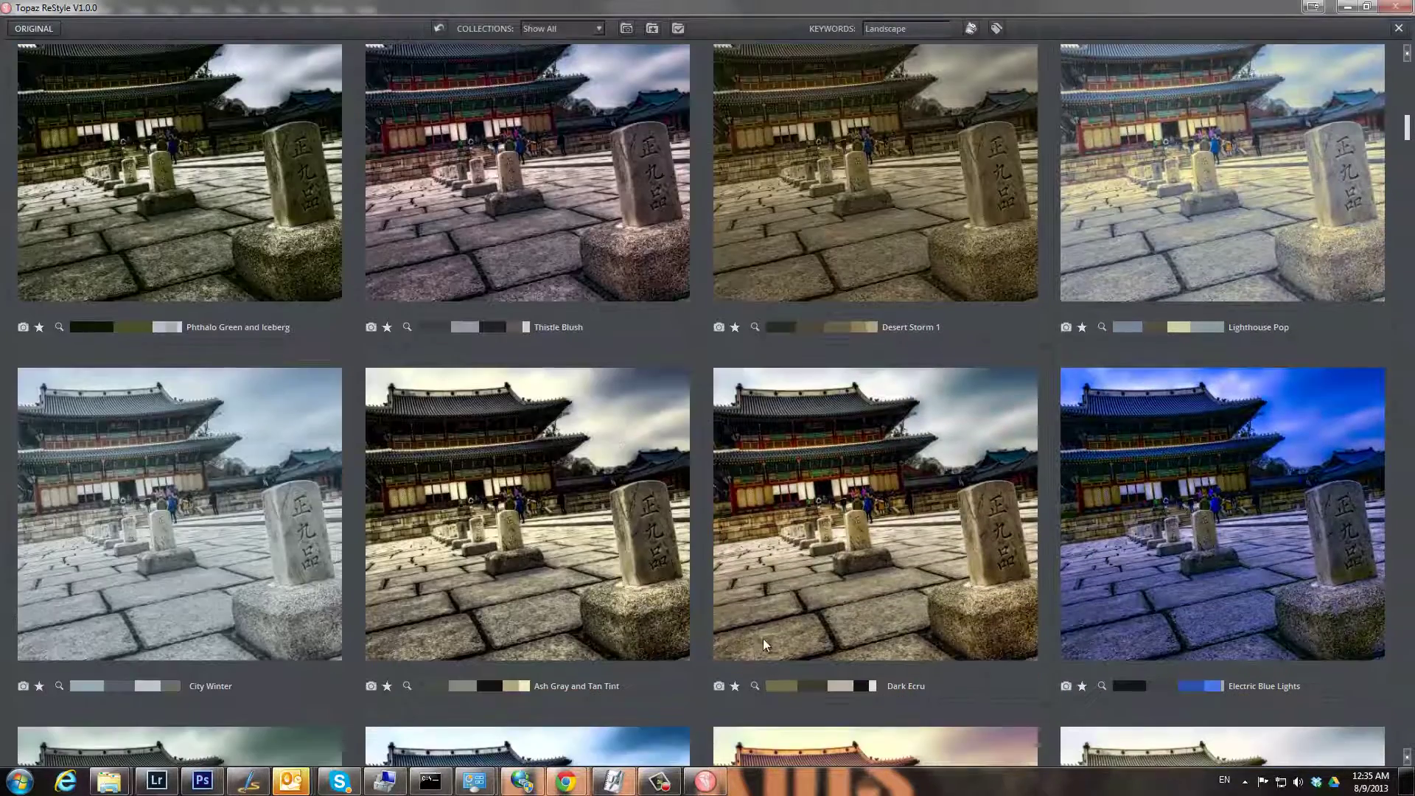
pyautogui.scroll(-3, 723, 684)
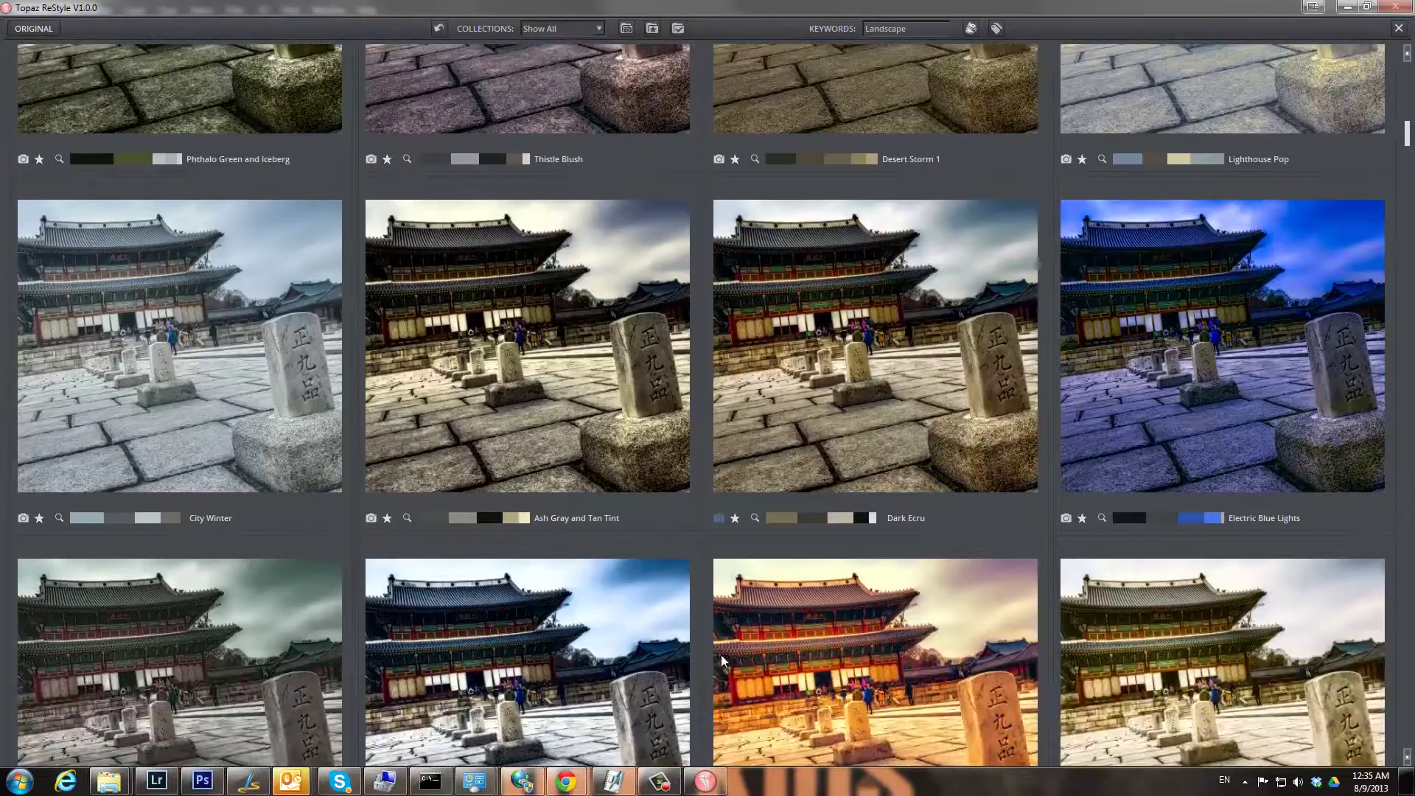
# Browse further through the preset previews and mark the Earthy Tangerine preset
pyautogui.scroll(-3, 721, 654)
pyautogui.scroll(-2, 445, 605)
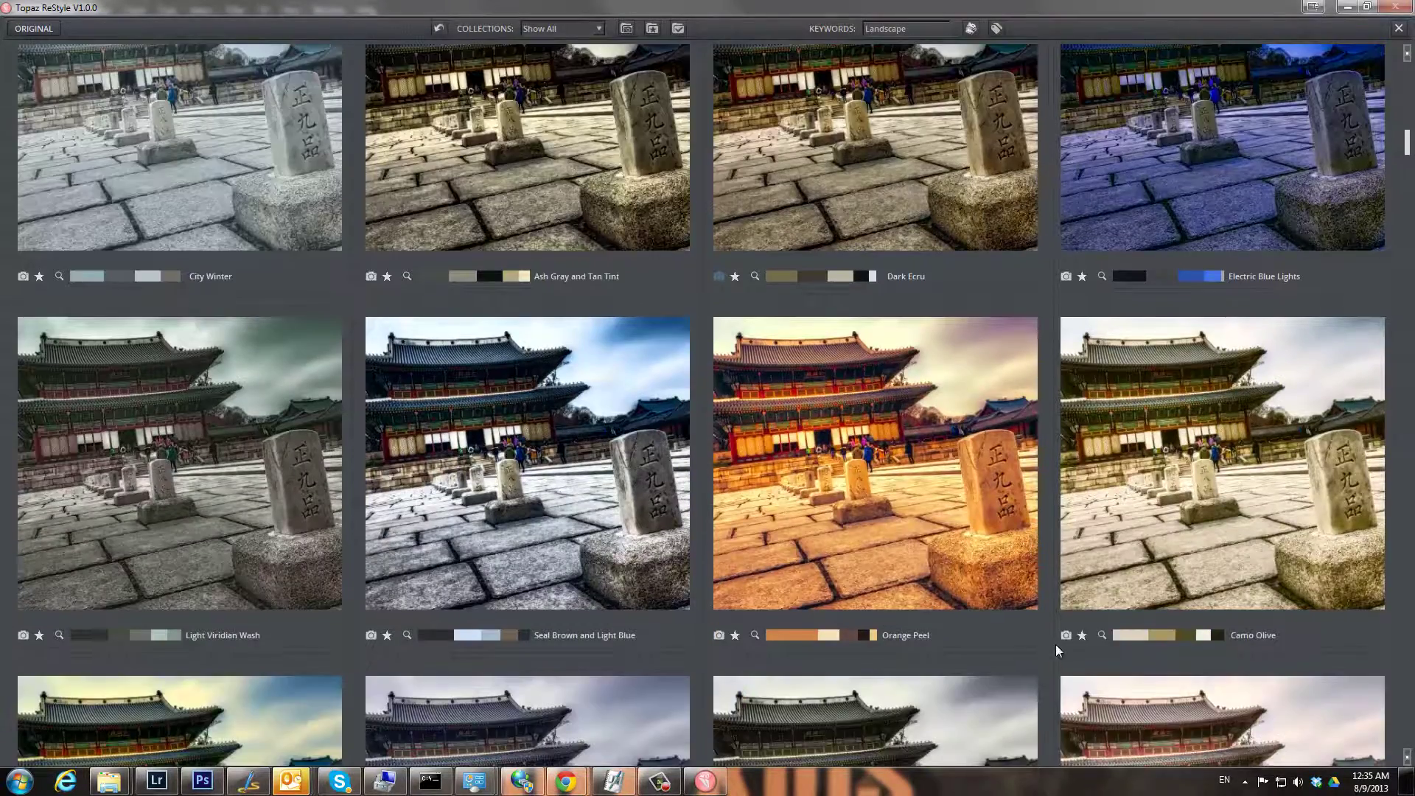
pyautogui.scroll(-3, 1018, 630)
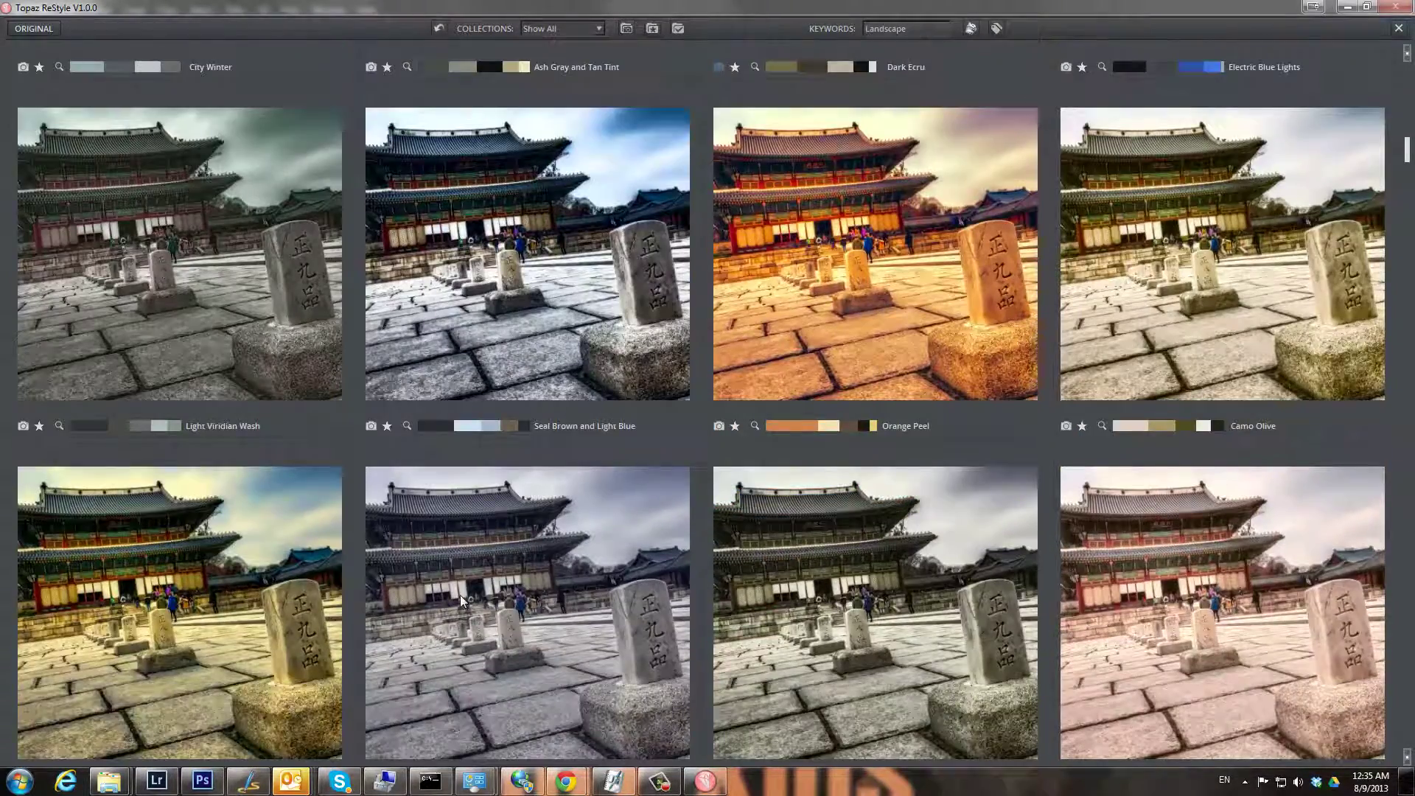
pyautogui.scroll(-3, 460, 595)
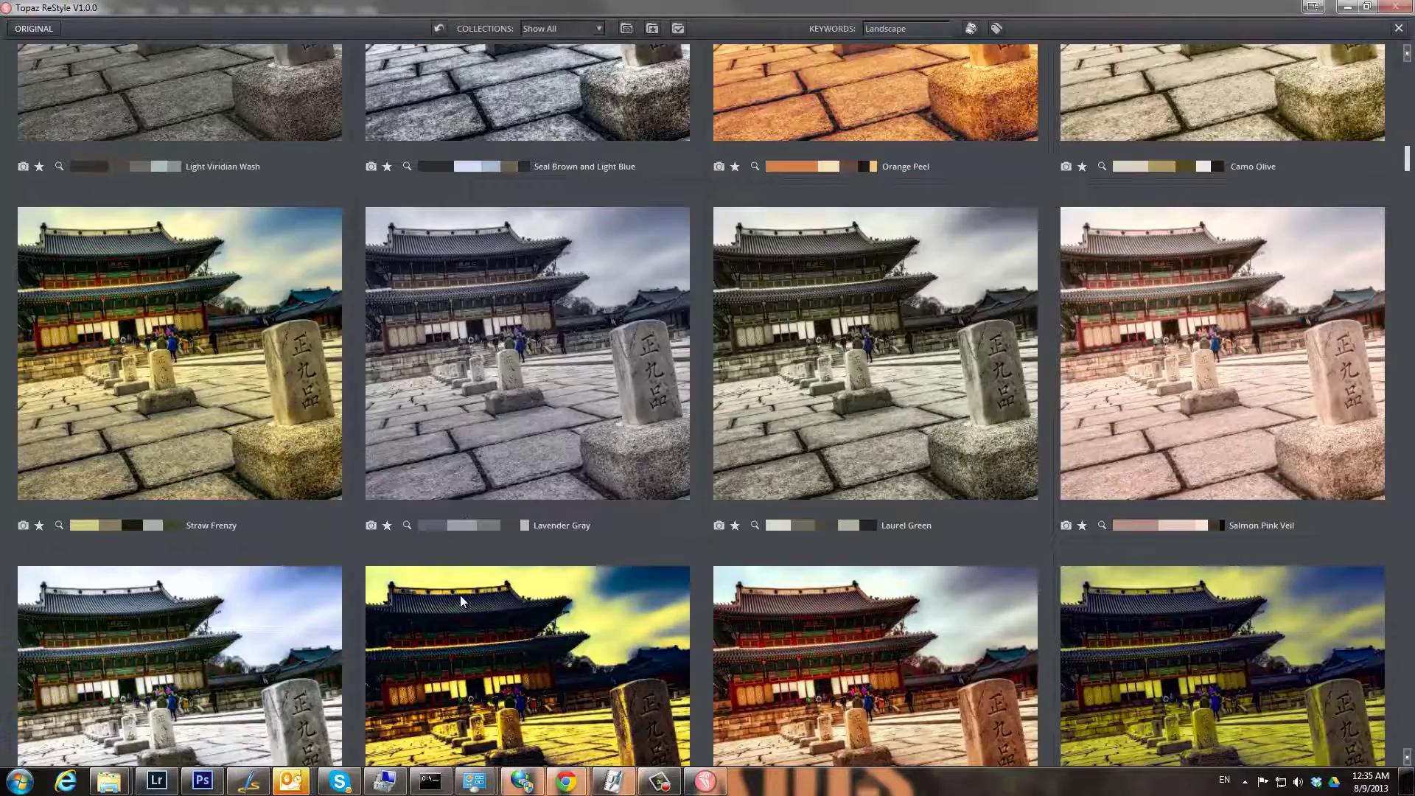
pyautogui.scroll(-3, 803, 666)
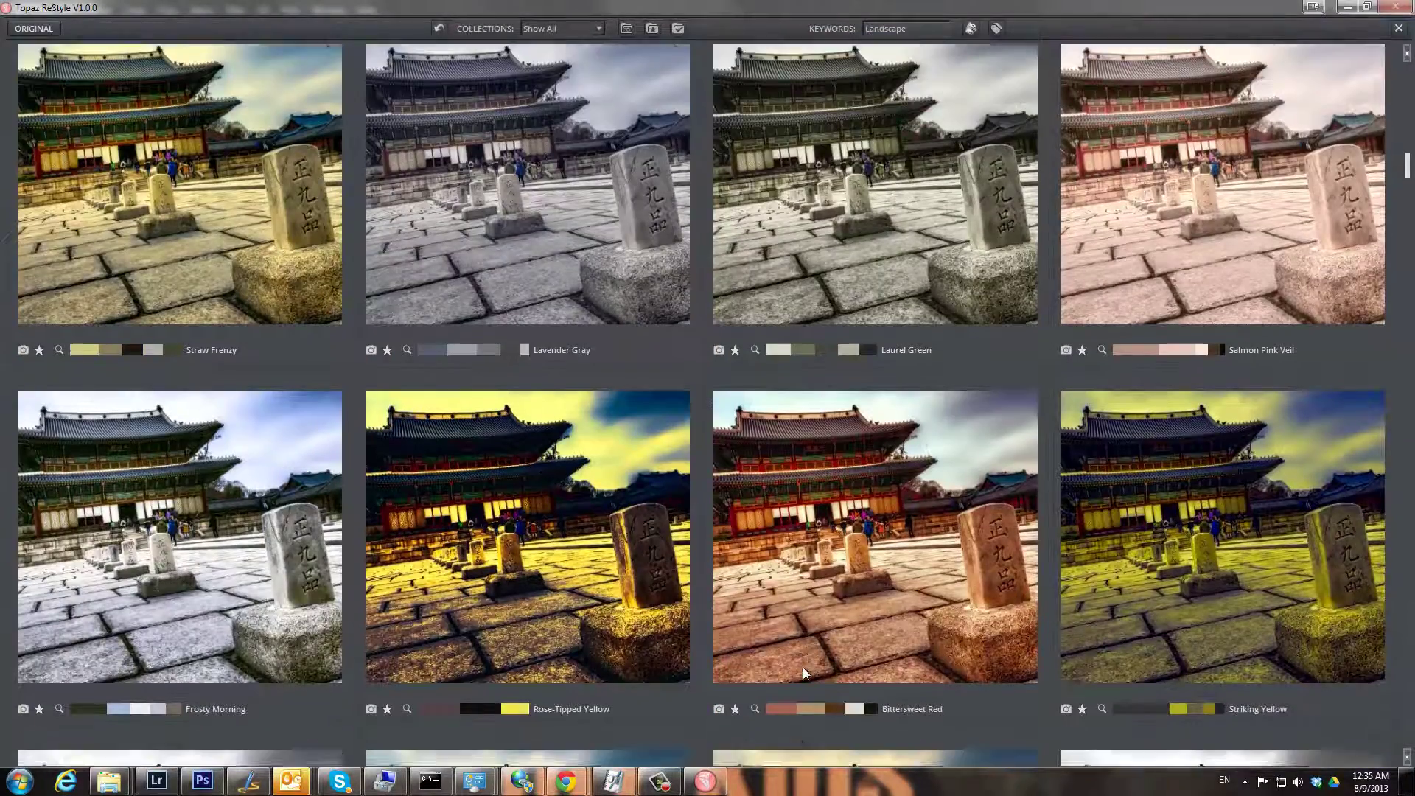
pyautogui.scroll(-4, 803, 667)
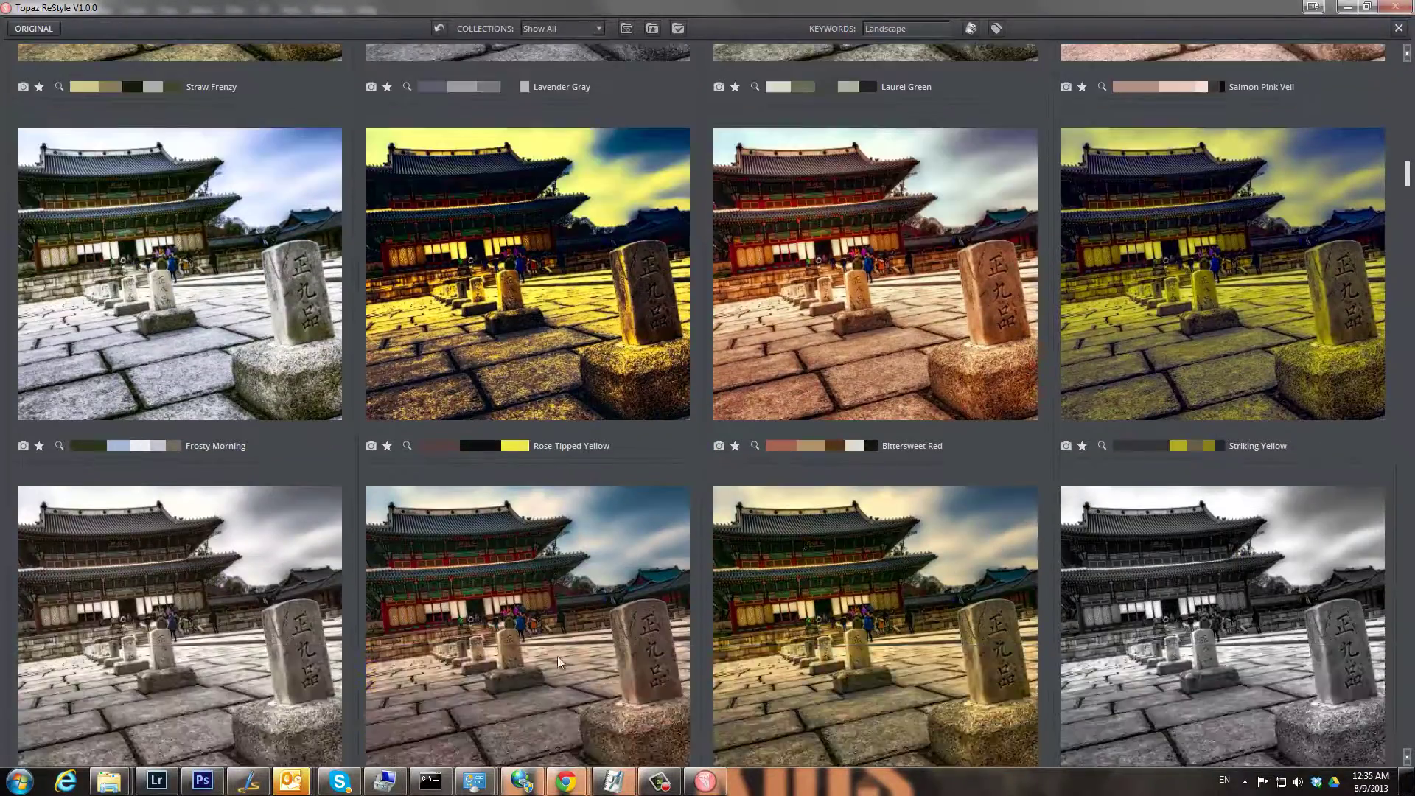
pyautogui.scroll(-3, 557, 656)
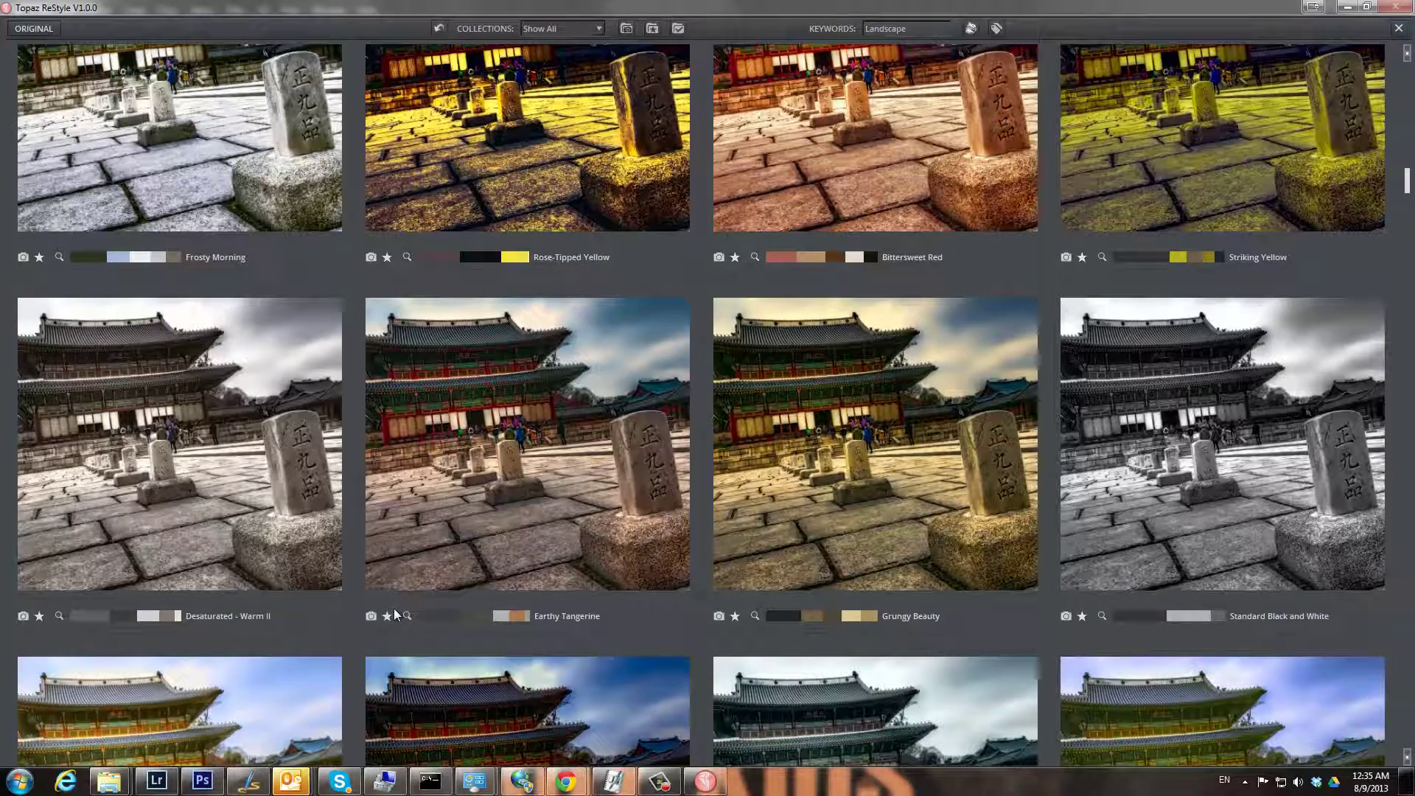
pyautogui.scroll(-2, 435, 581)
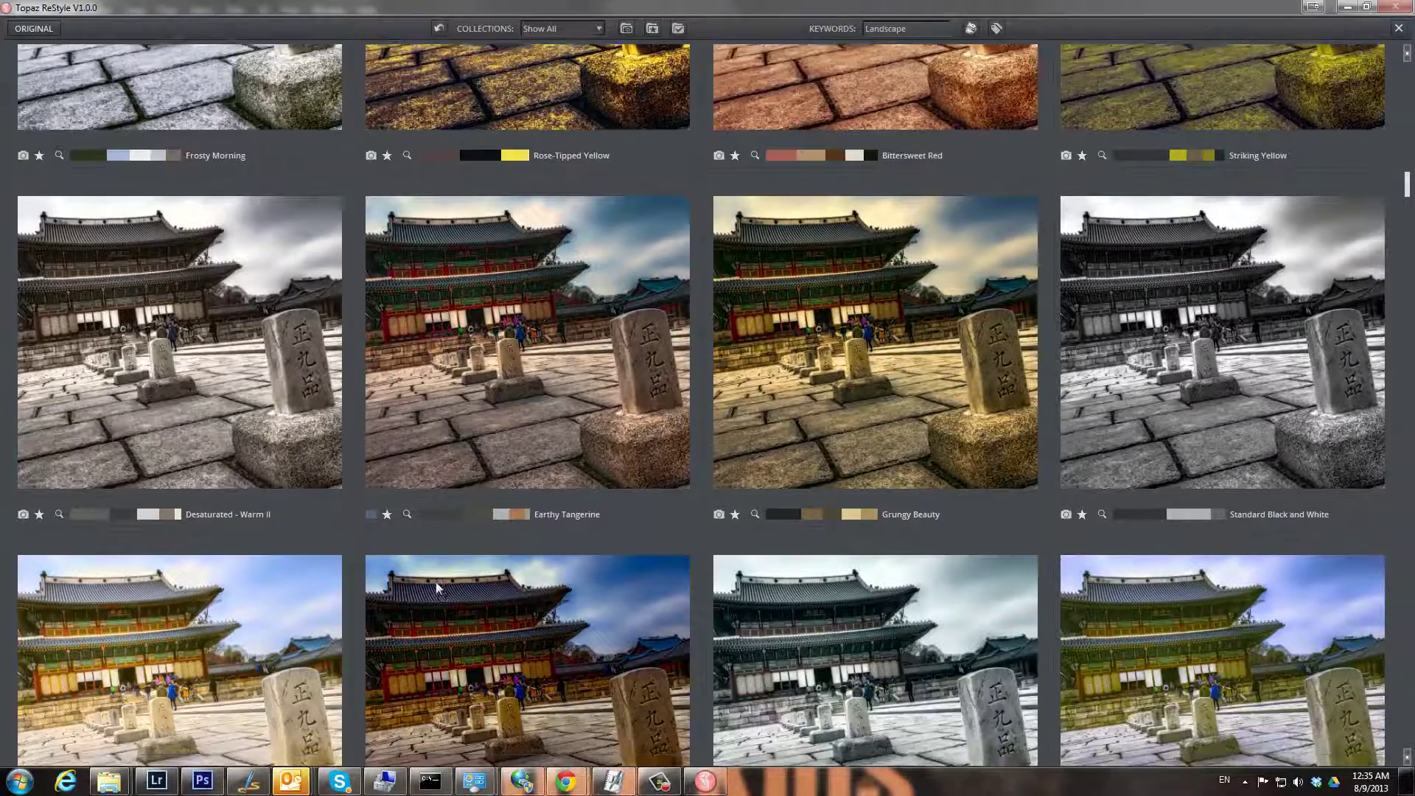
# Mark the Olive Tinged Cream and Midday Hay Fields presets further down the grid
pyautogui.scroll(-5, 436, 582)
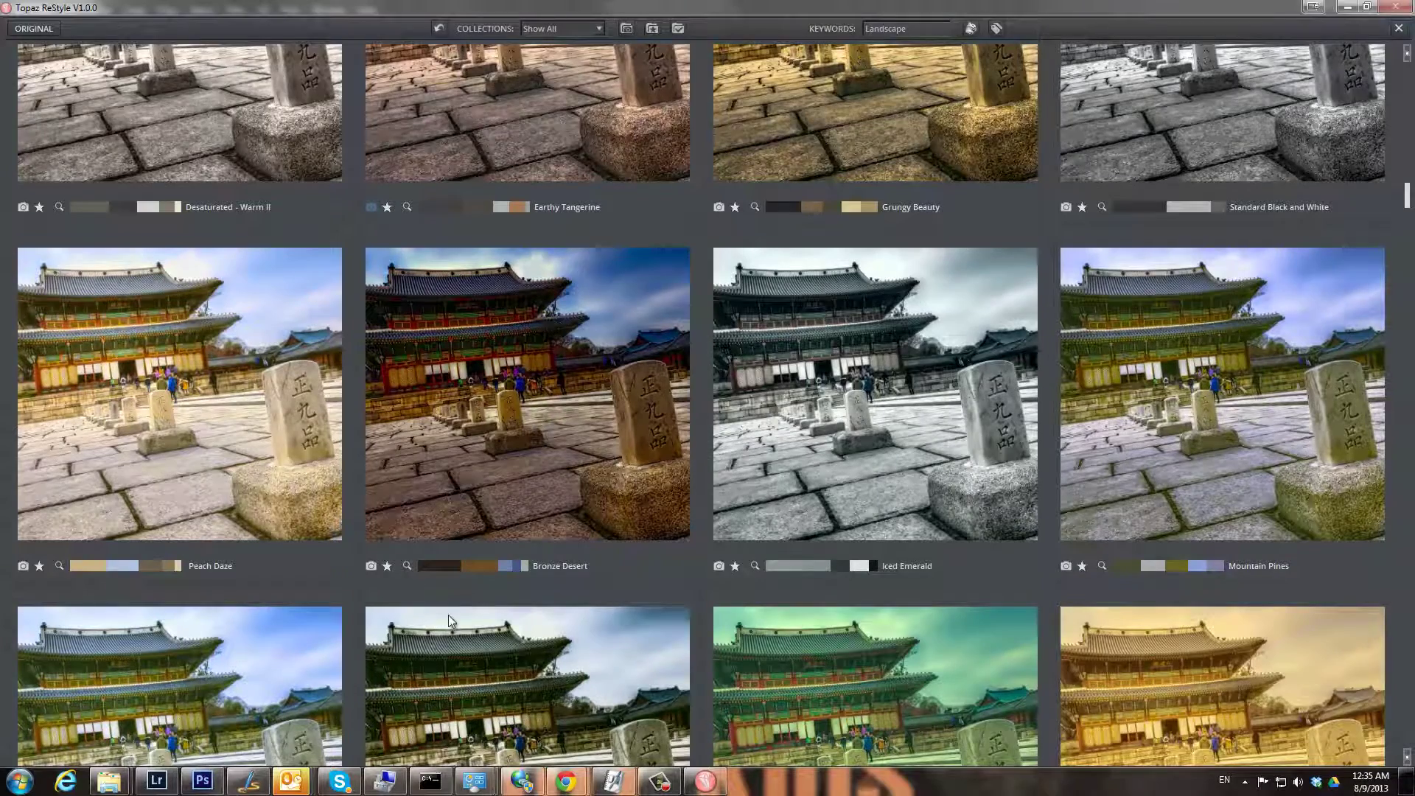
pyautogui.scroll(-3, 448, 614)
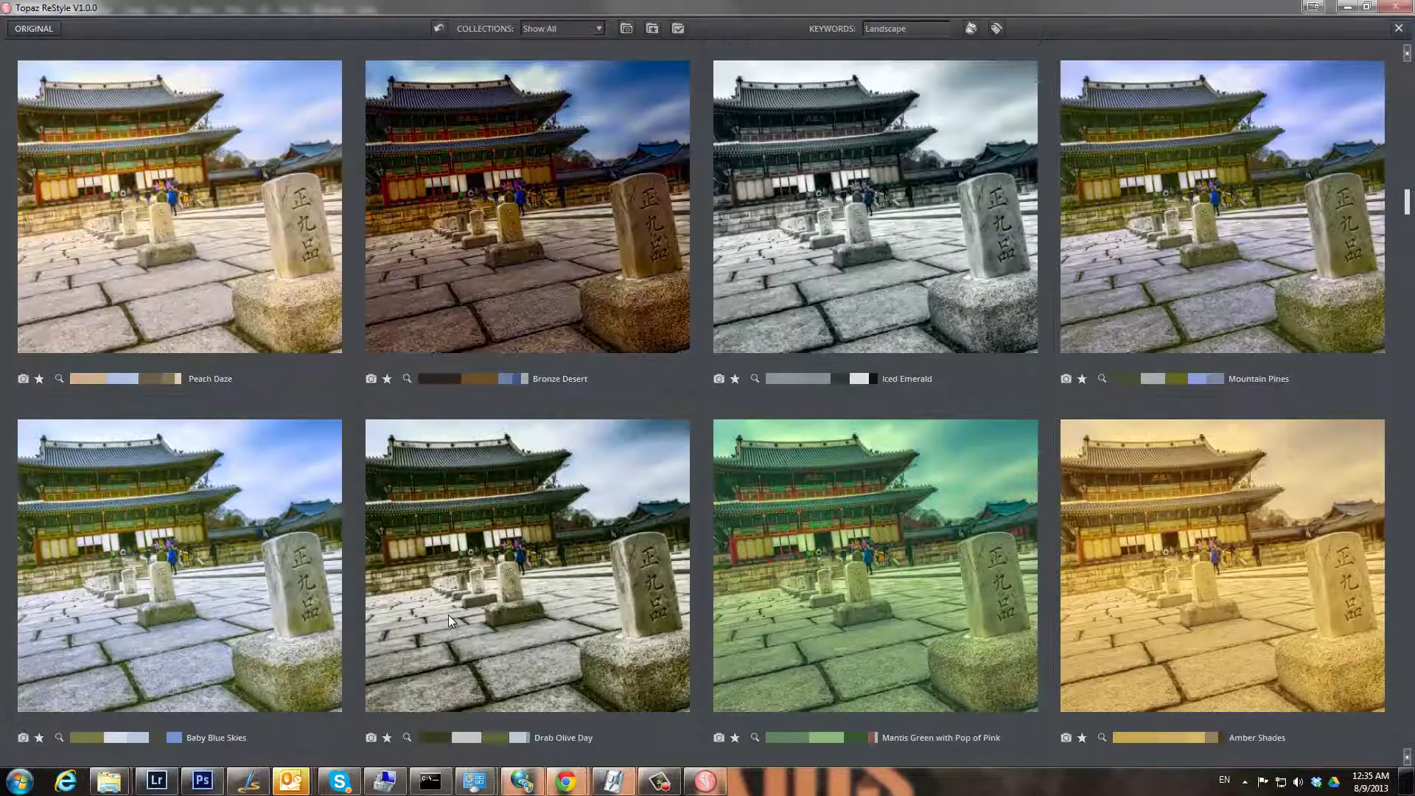
pyautogui.scroll(-2, 450, 620)
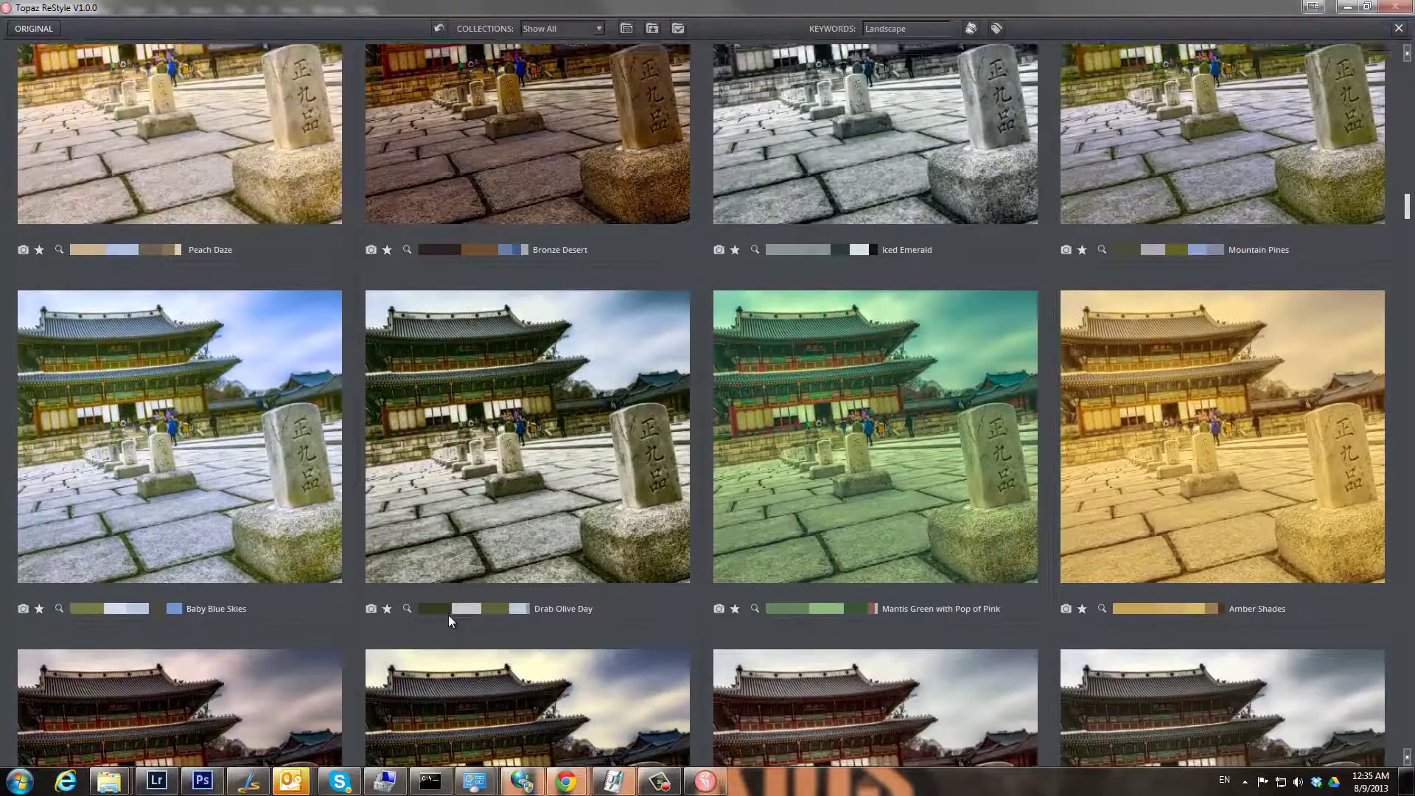
pyautogui.scroll(-3, 448, 615)
pyautogui.scroll(-3, 448, 615)
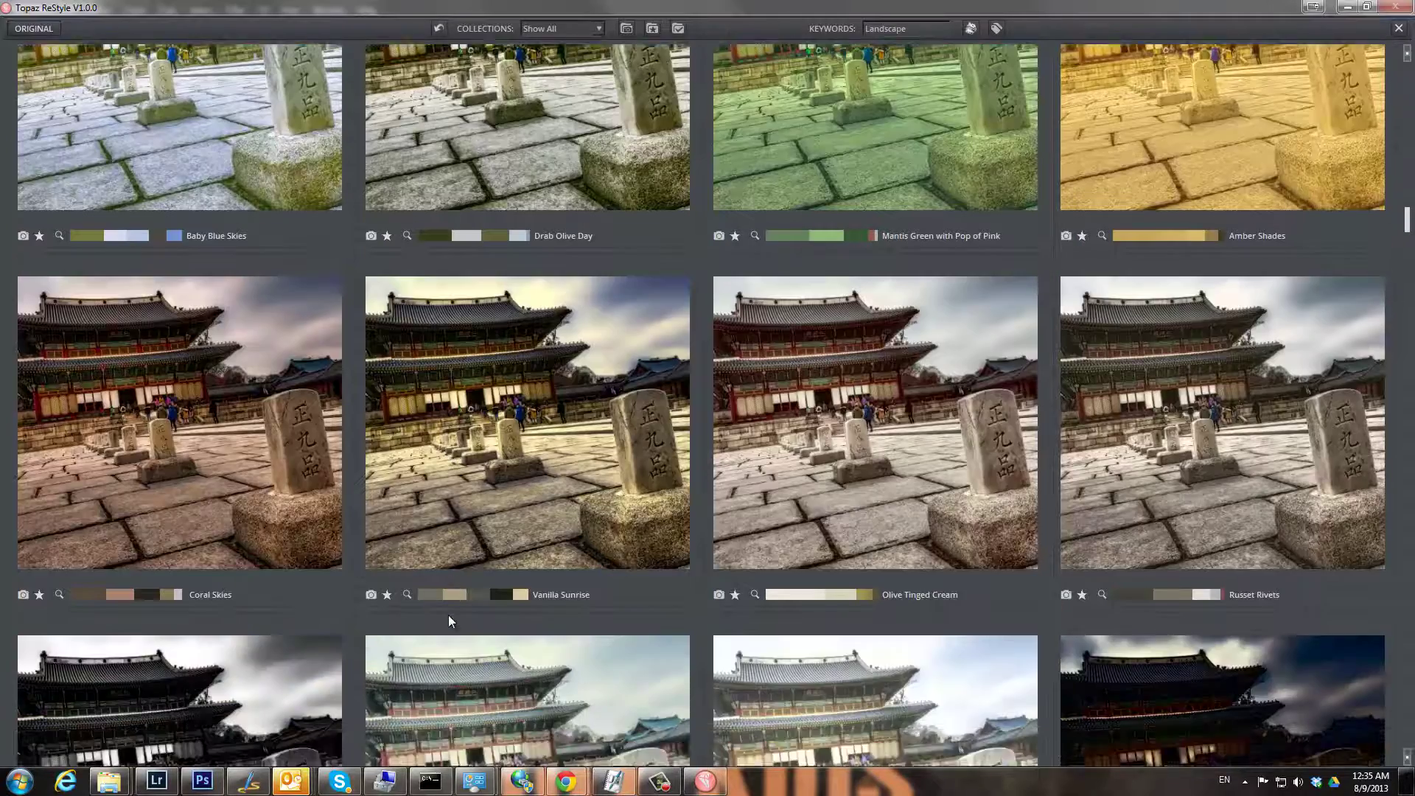
pyautogui.scroll(-2, 448, 615)
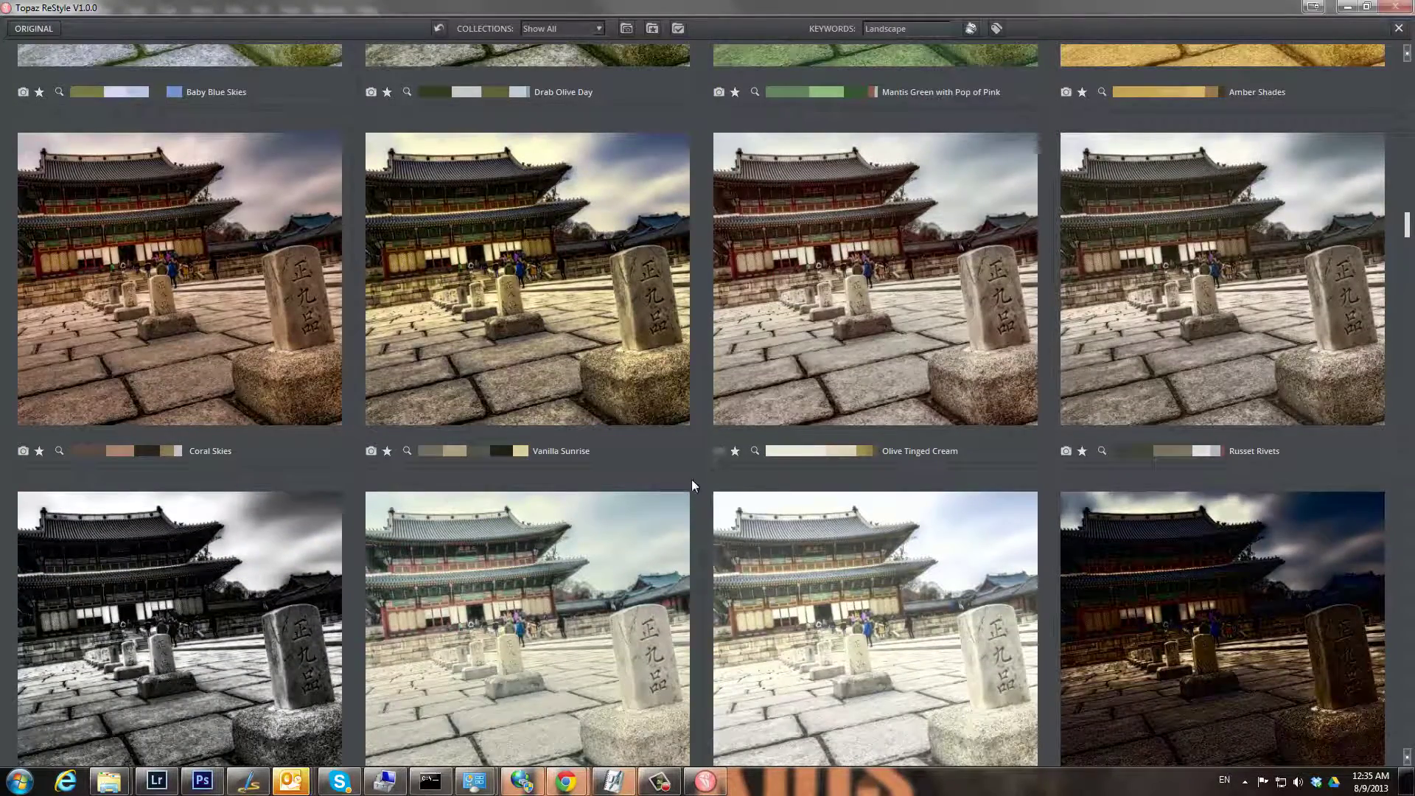
pyautogui.scroll(-8, 700, 476)
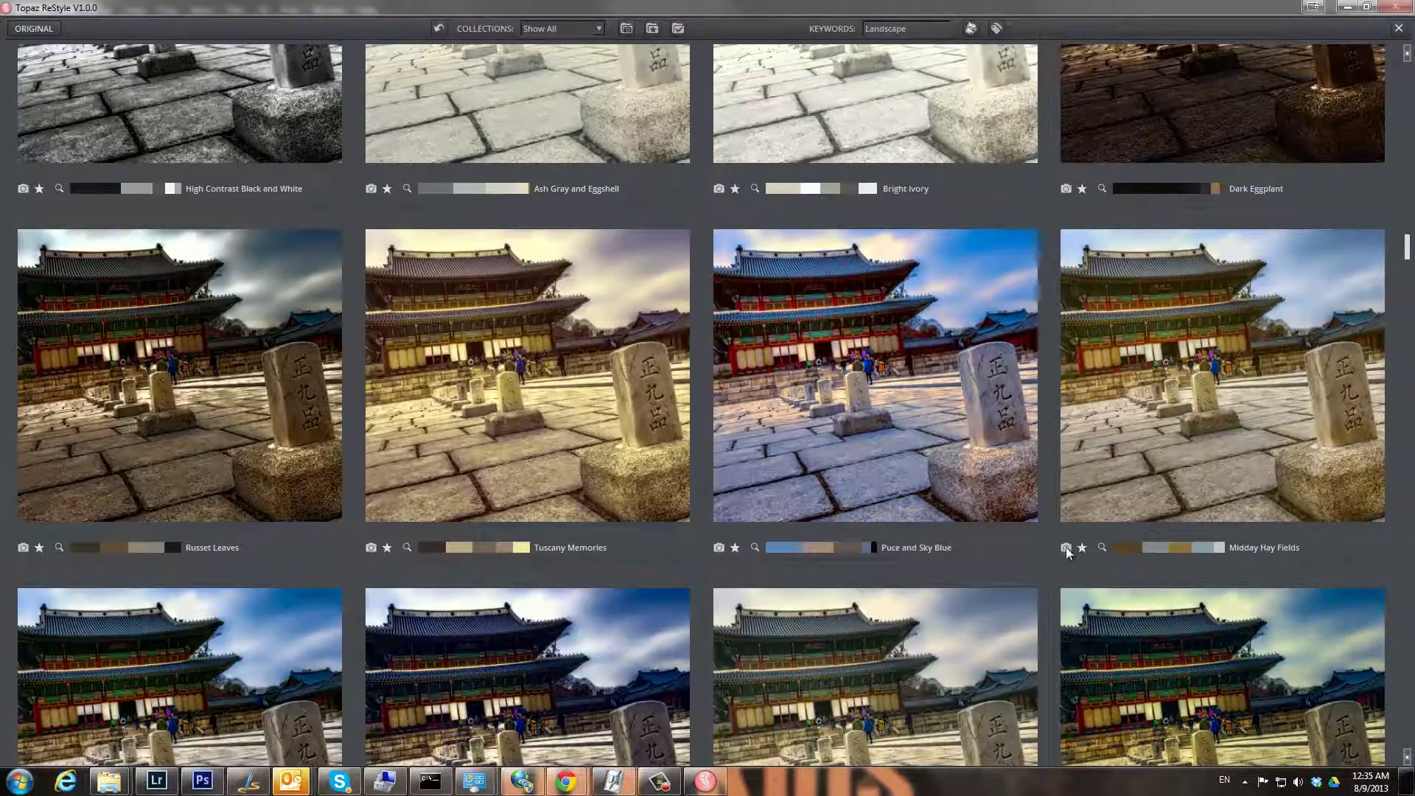
pyautogui.scroll(-6, 445, 634)
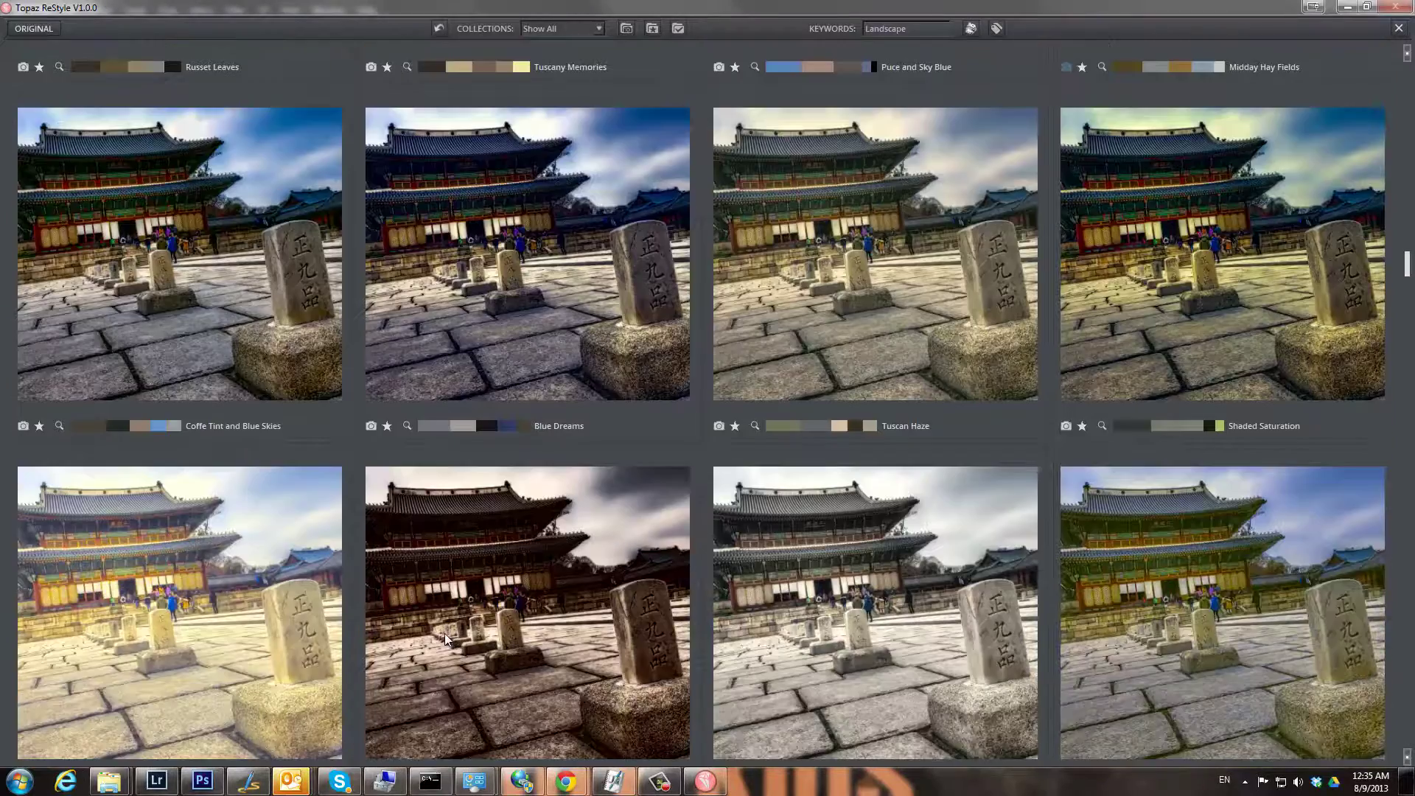
# Compare the following preset previews and mark the Afternoon Light preset
pyautogui.scroll(-3, 445, 634)
pyautogui.scroll(4, 444, 634)
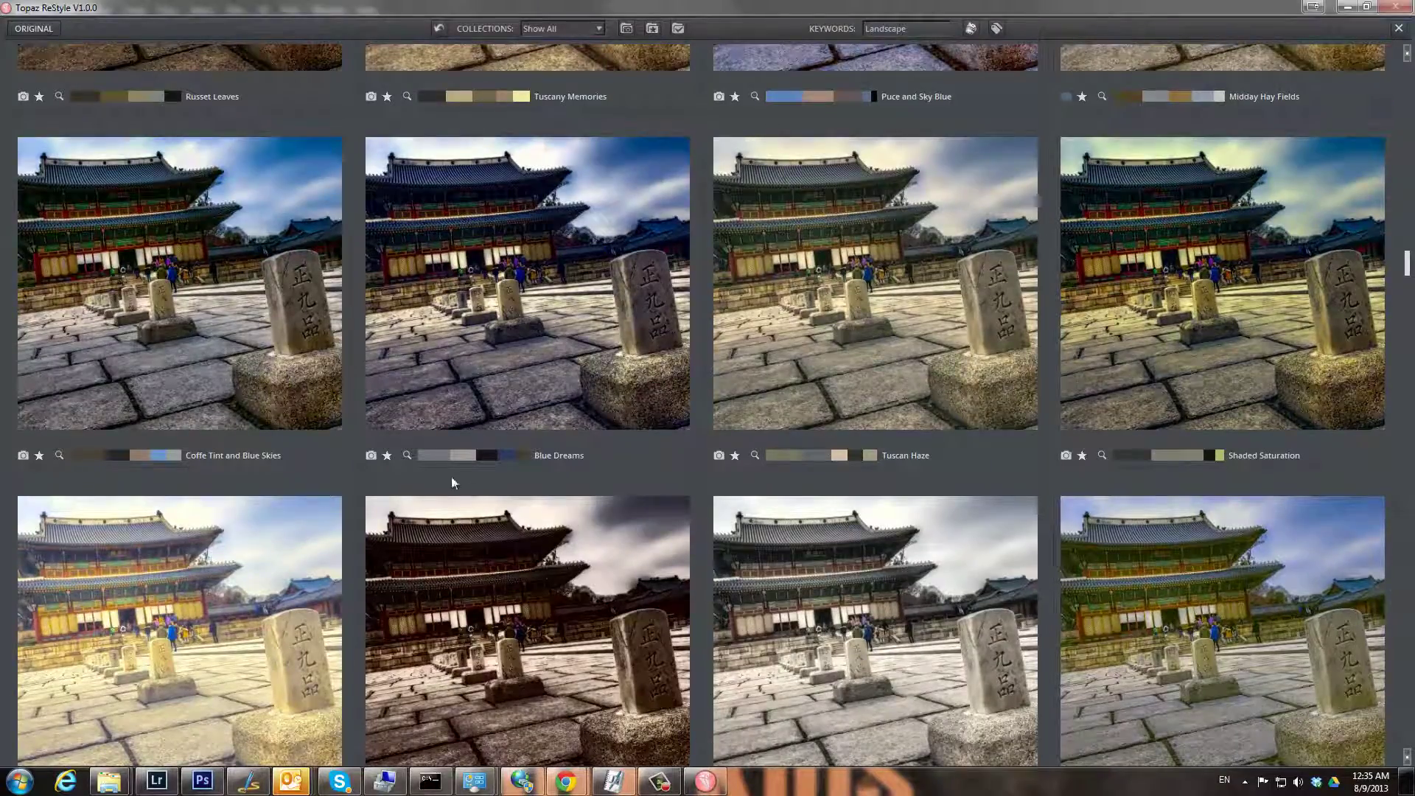
pyautogui.scroll(-10, 241, 505)
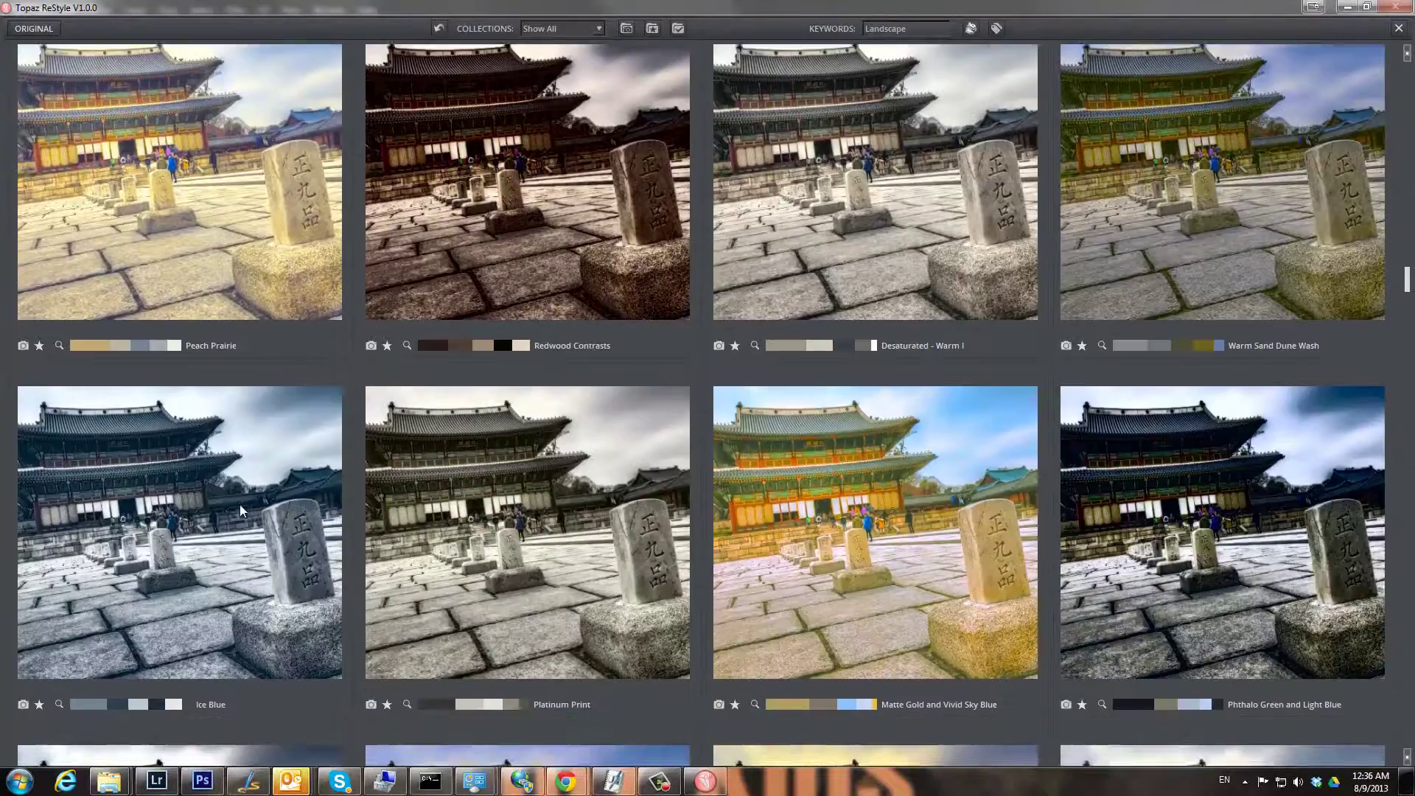
pyautogui.scroll(-4, 240, 505)
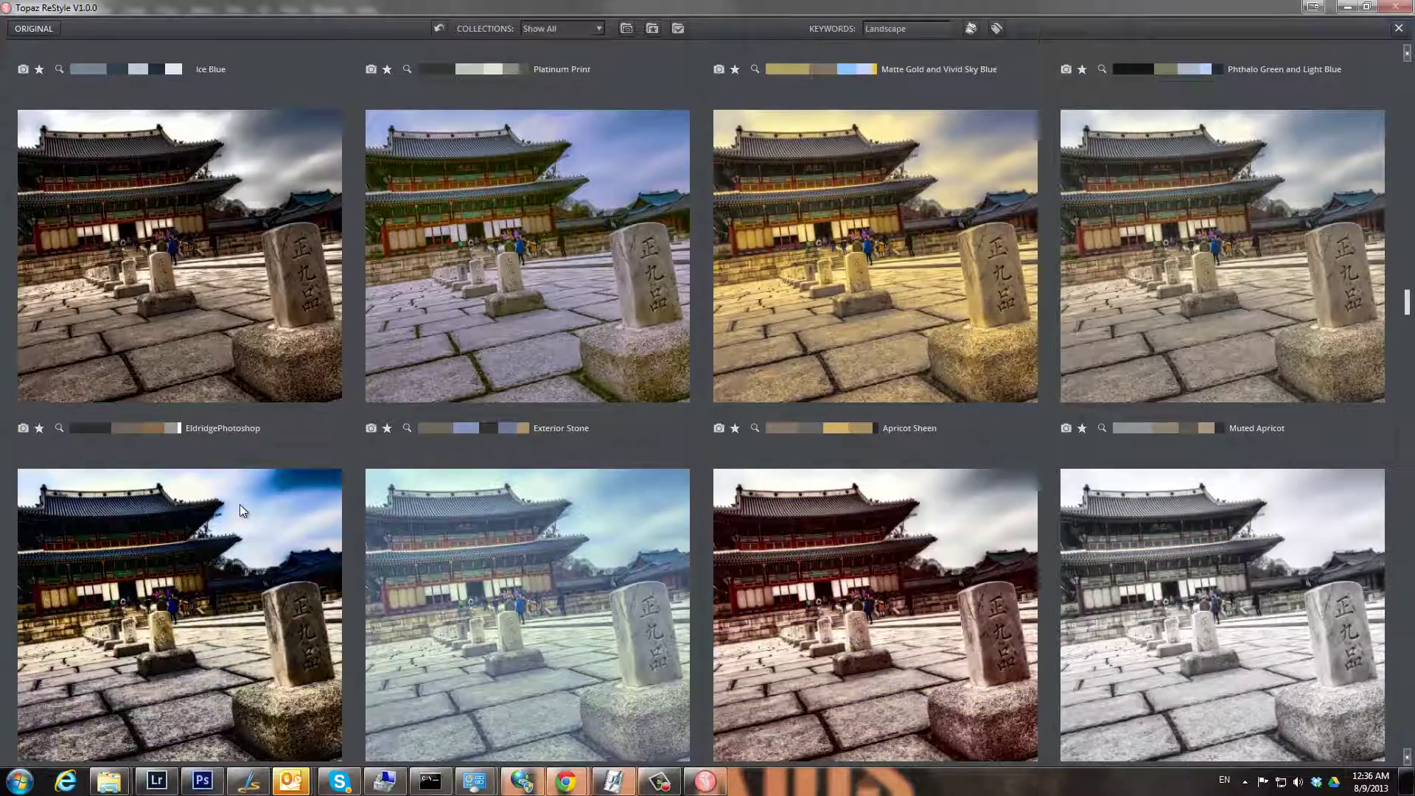
pyautogui.scroll(-2, 785, 438)
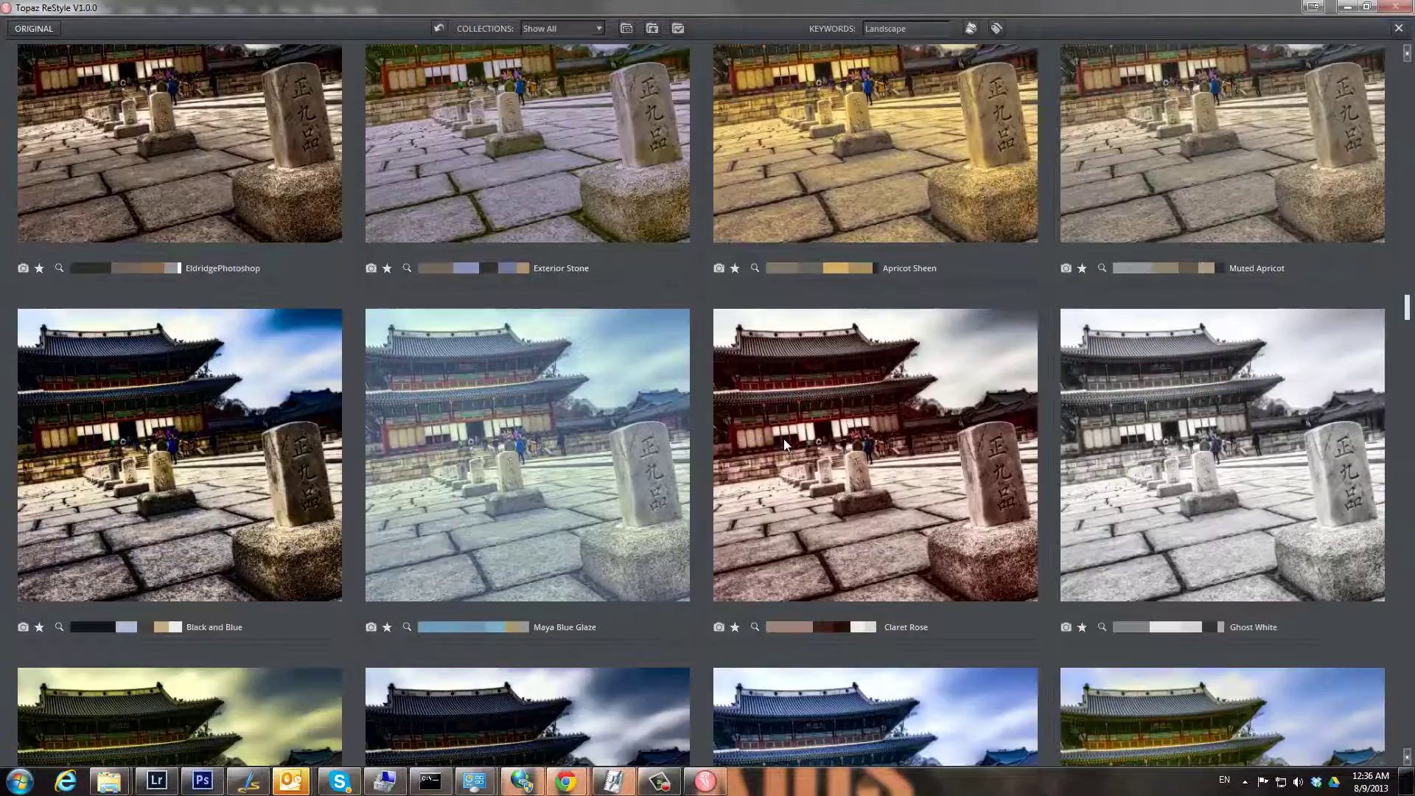
pyautogui.scroll(-7, 785, 440)
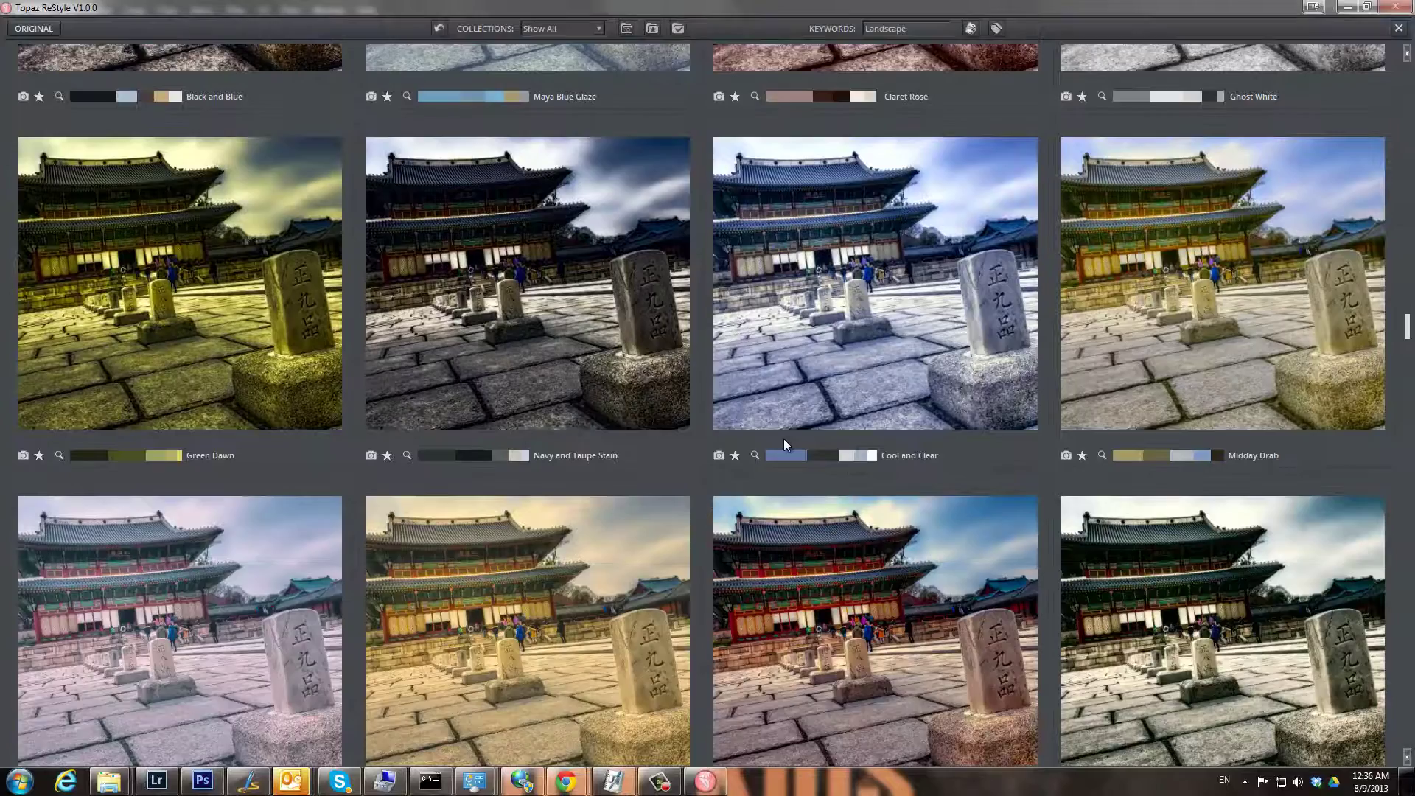
pyautogui.scroll(-4, 784, 440)
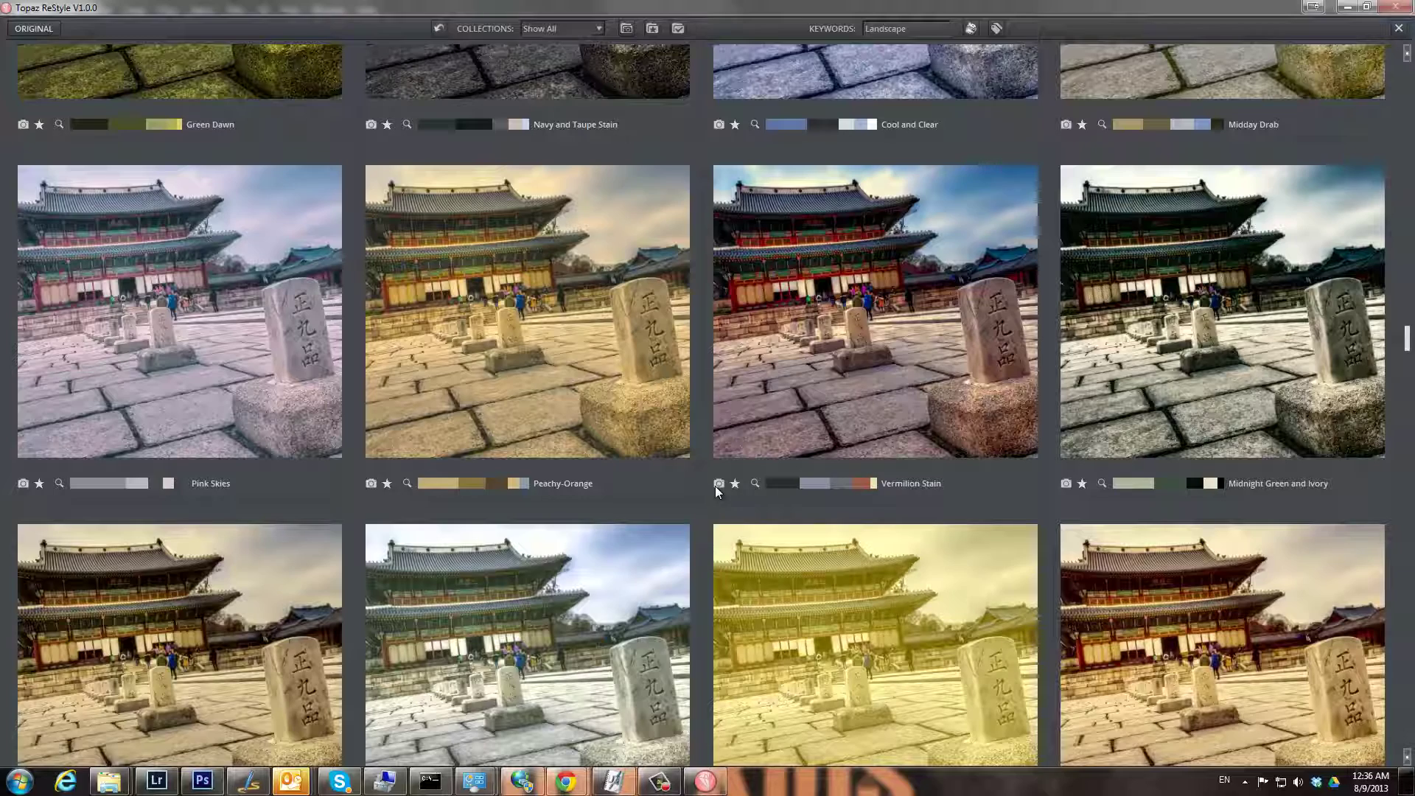
pyautogui.scroll(-7, 718, 505)
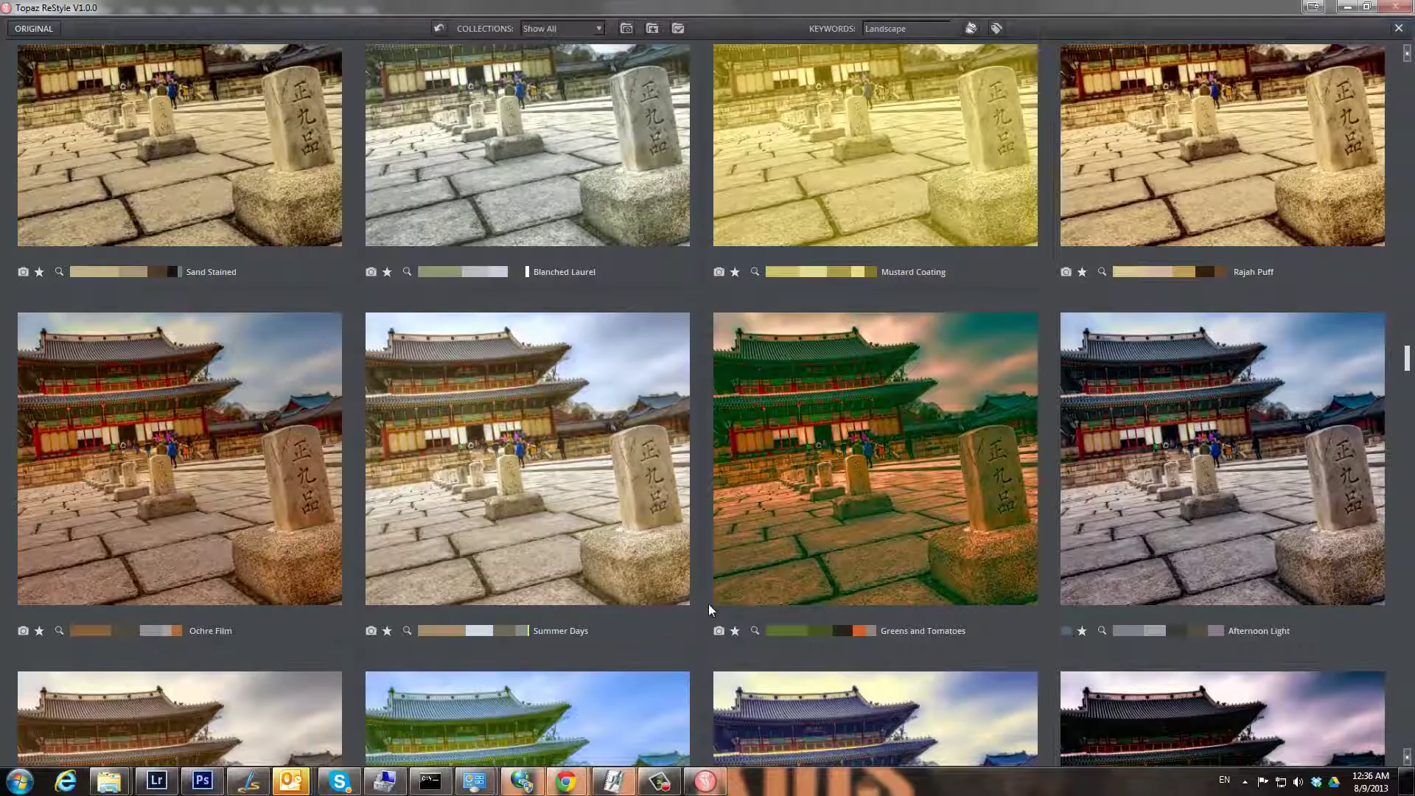
pyautogui.scroll(-3, 697, 600)
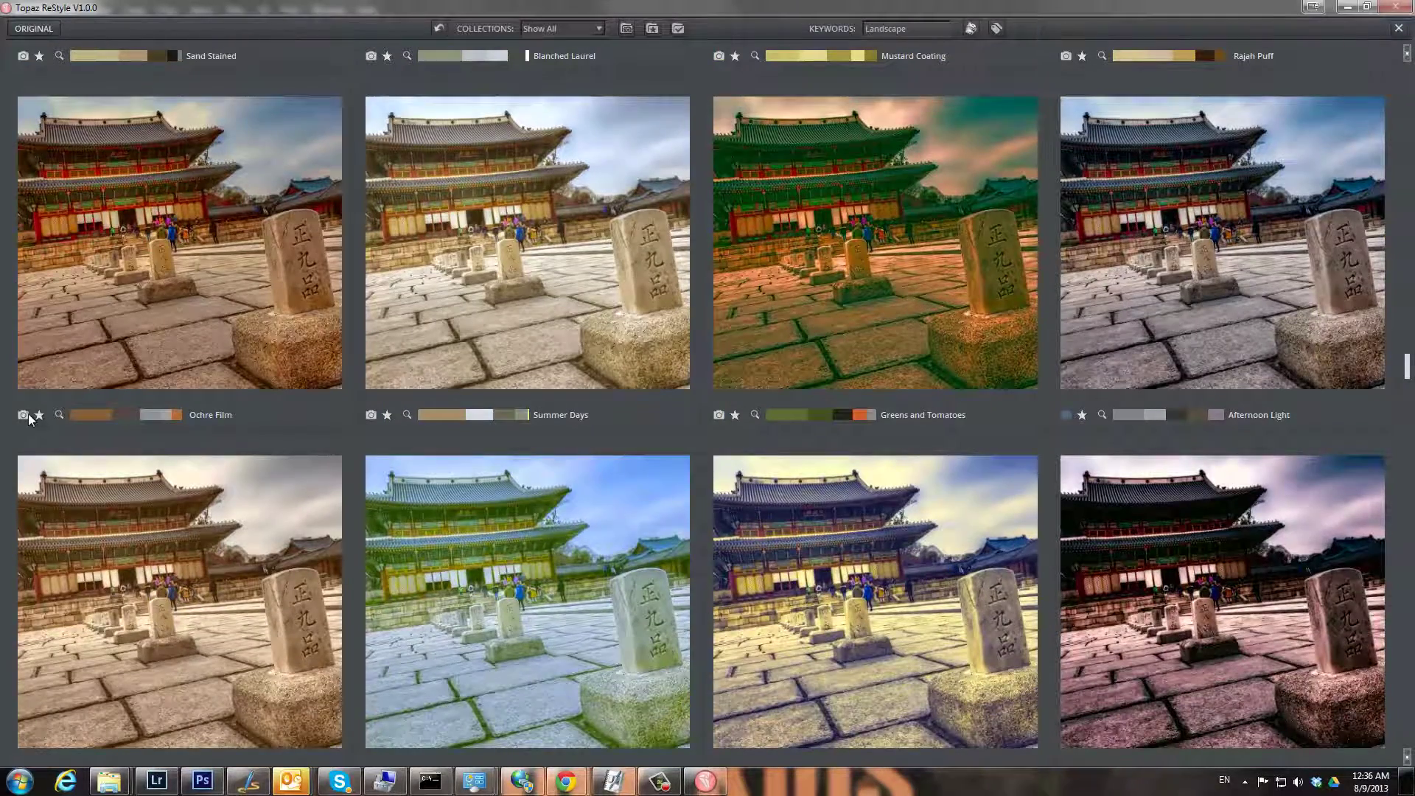
# Mark the Ochre Film preset and compare the previews further down around the Menacing Gray and Auburn Drama row
pyautogui.scroll(-7, 107, 426)
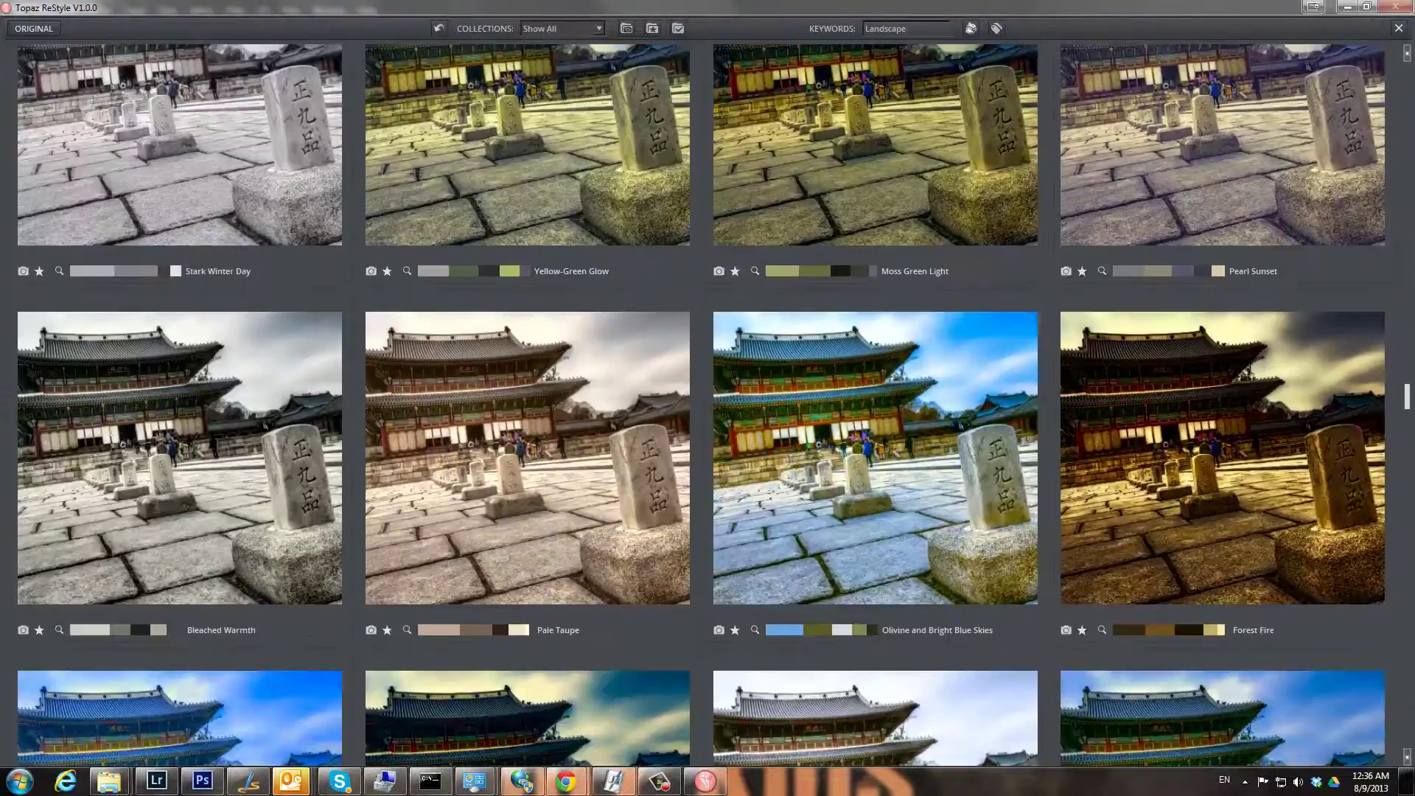
pyautogui.scroll(-4, 107, 428)
pyautogui.scroll(-10, 108, 431)
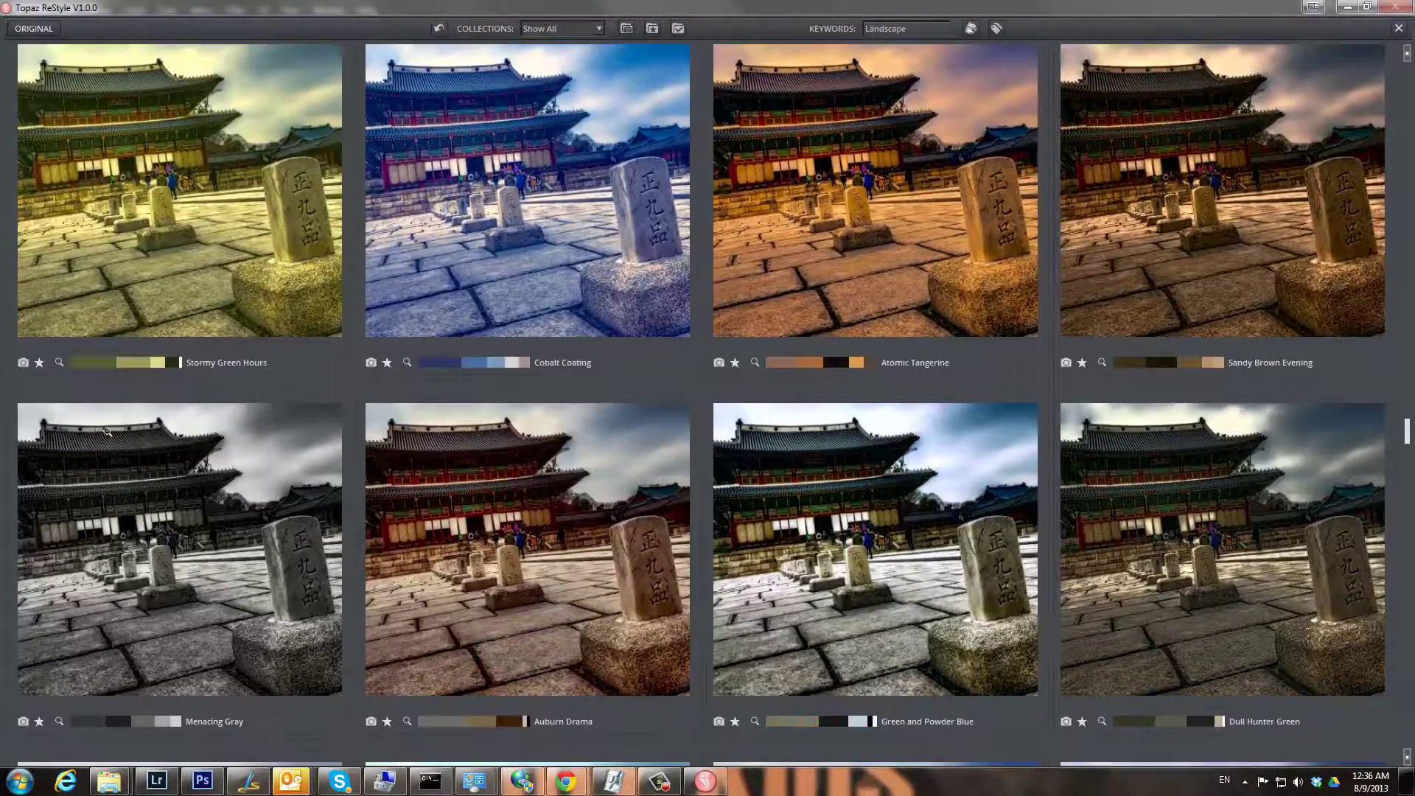
pyautogui.scroll(-4, 107, 432)
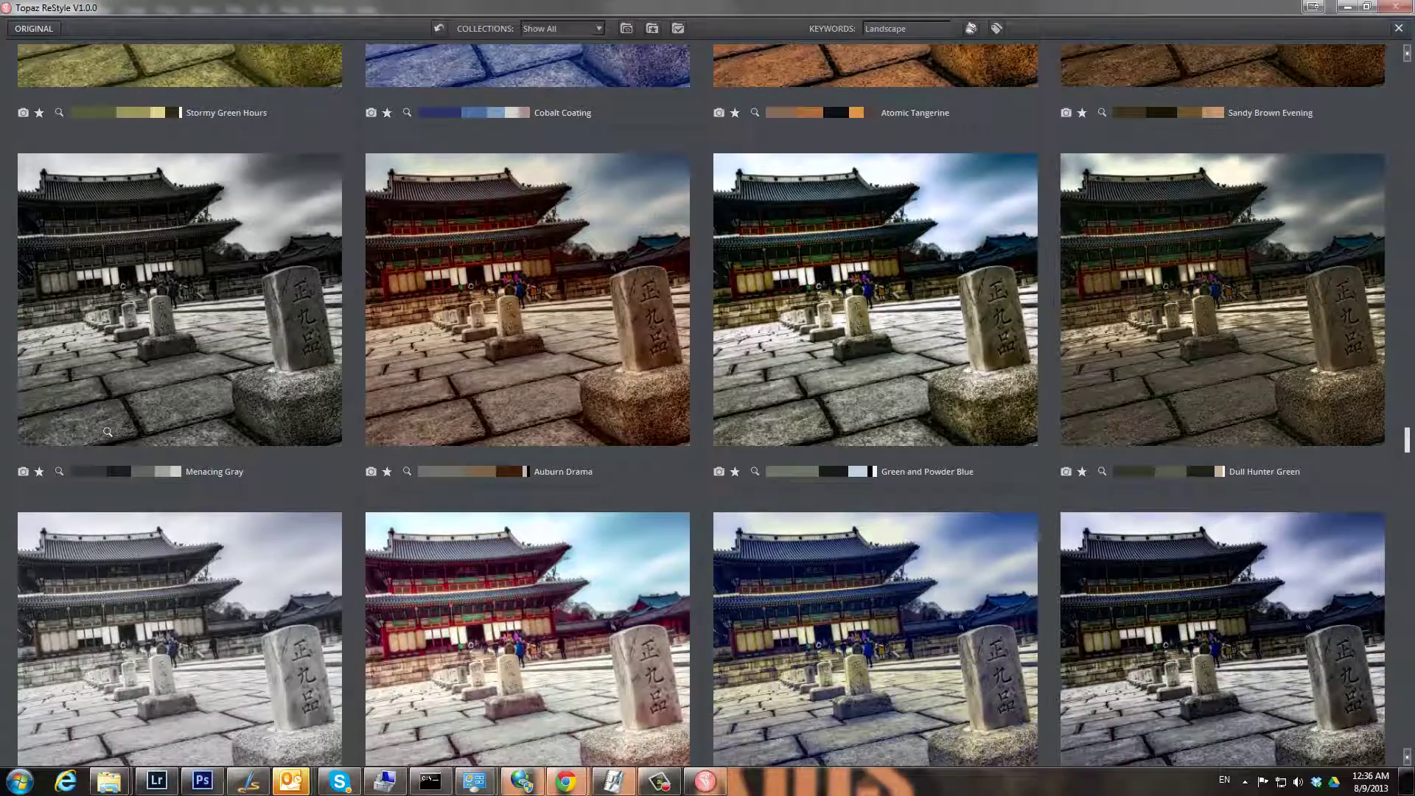
pyautogui.scroll(4, 108, 432)
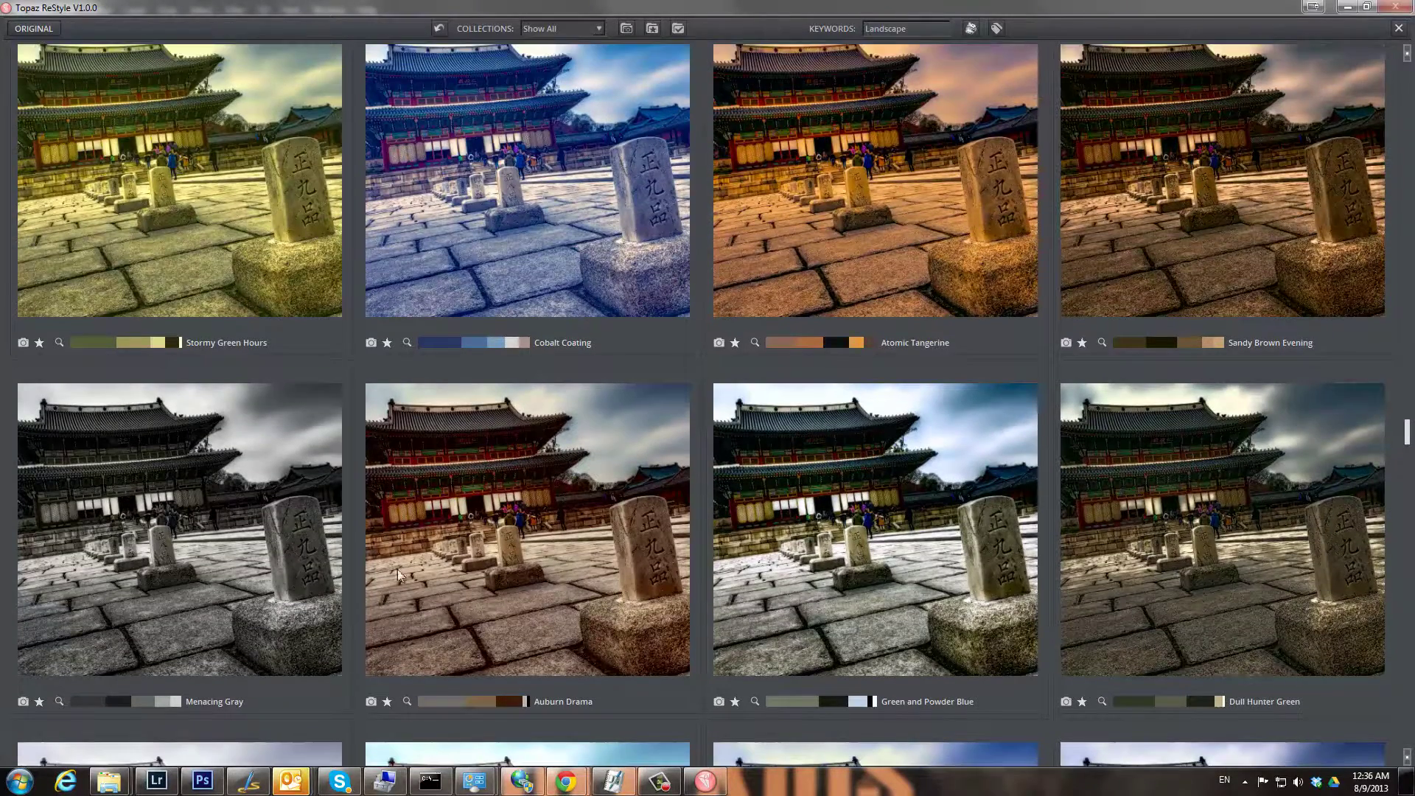
pyautogui.scroll(-2, 400, 572)
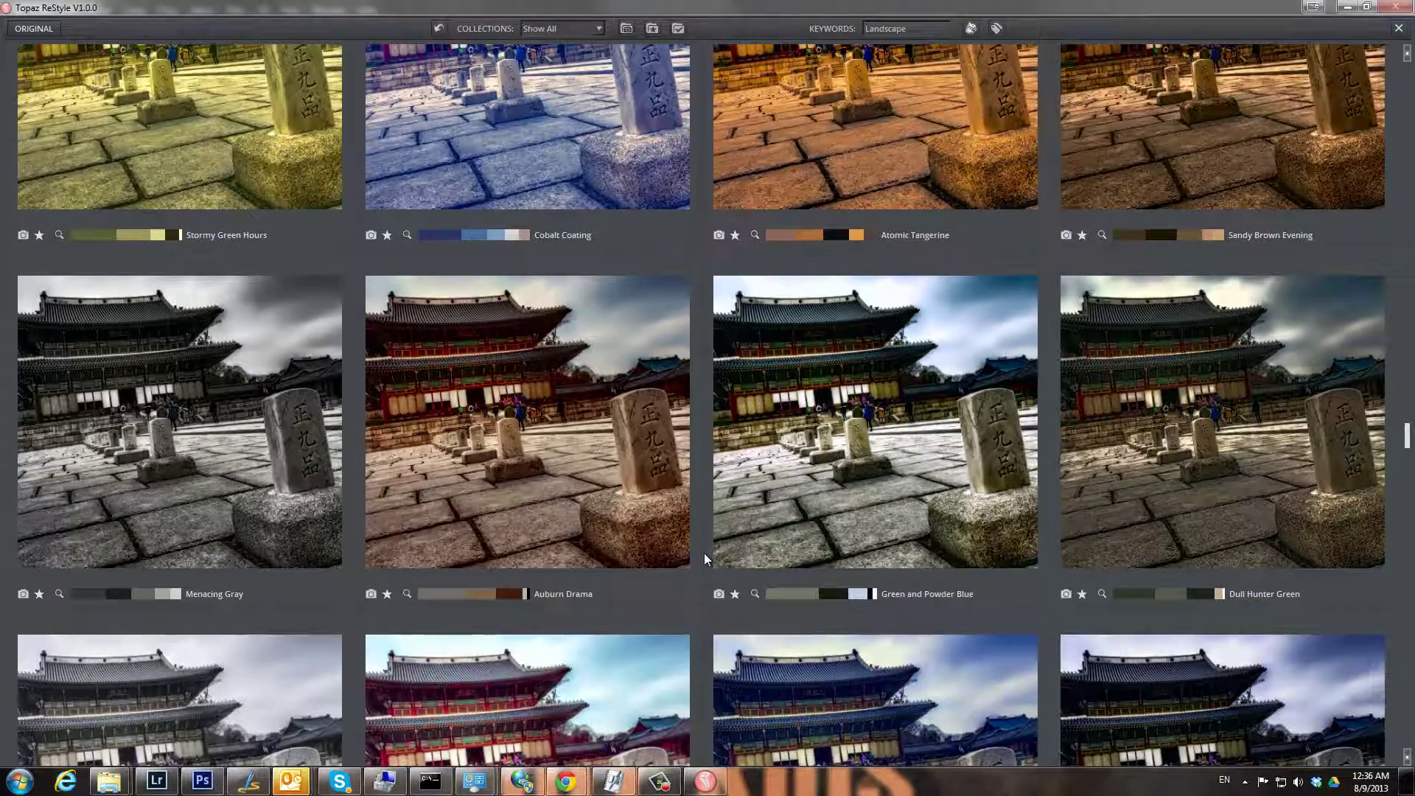
pyautogui.scroll(-5, 704, 554)
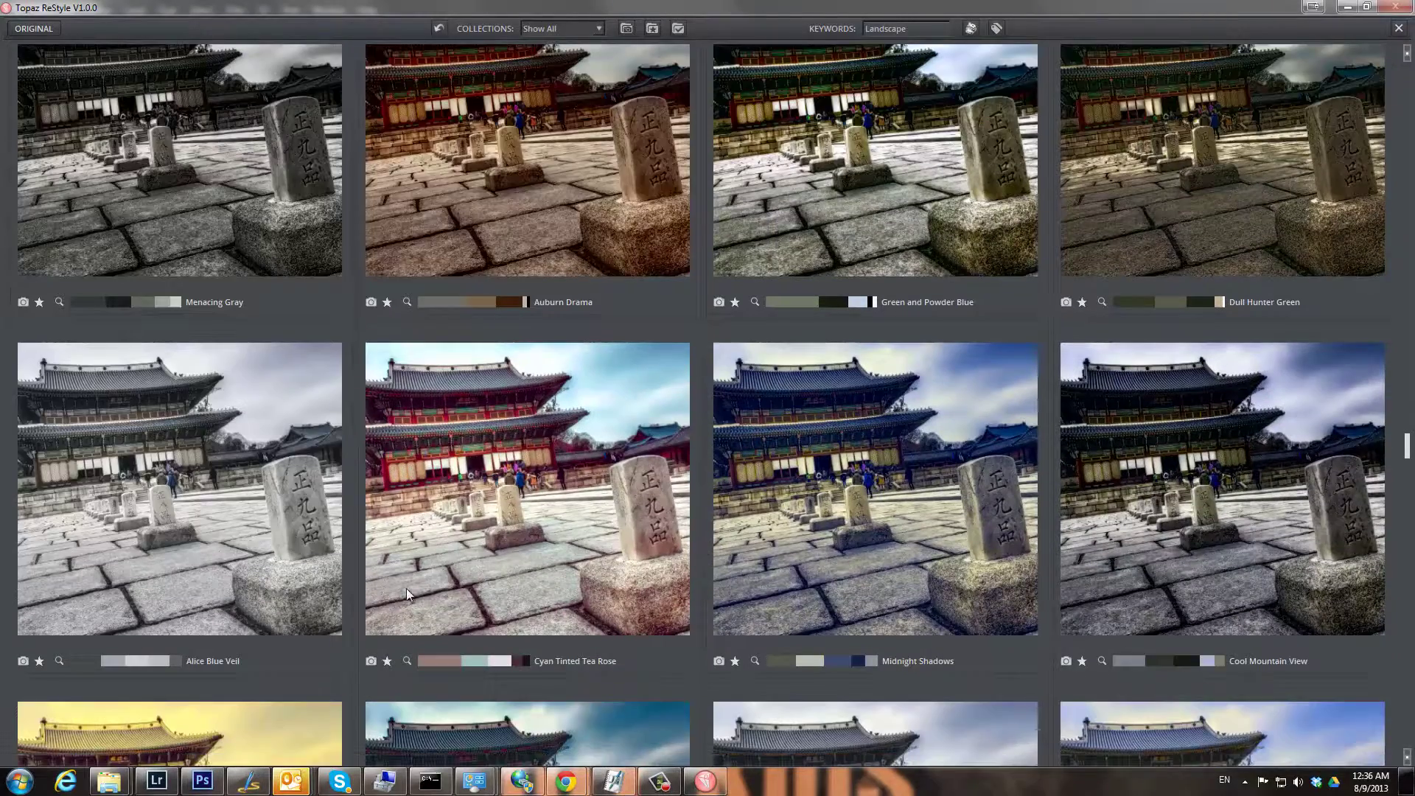
pyautogui.scroll(2, 406, 589)
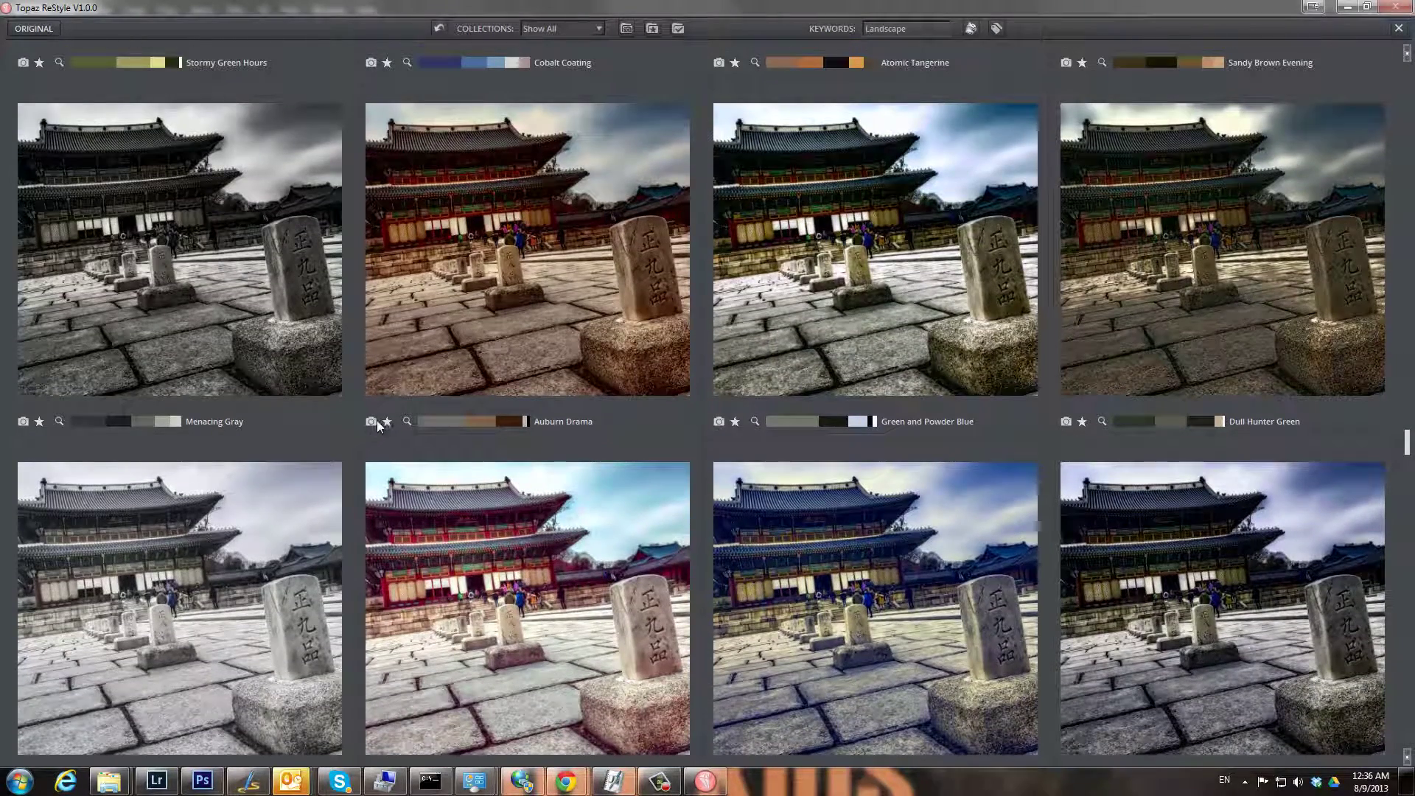
# Mark the Orange Afternoon and Cadet Gray and Copper presets further down the grid
pyautogui.scroll(-6, 375, 425)
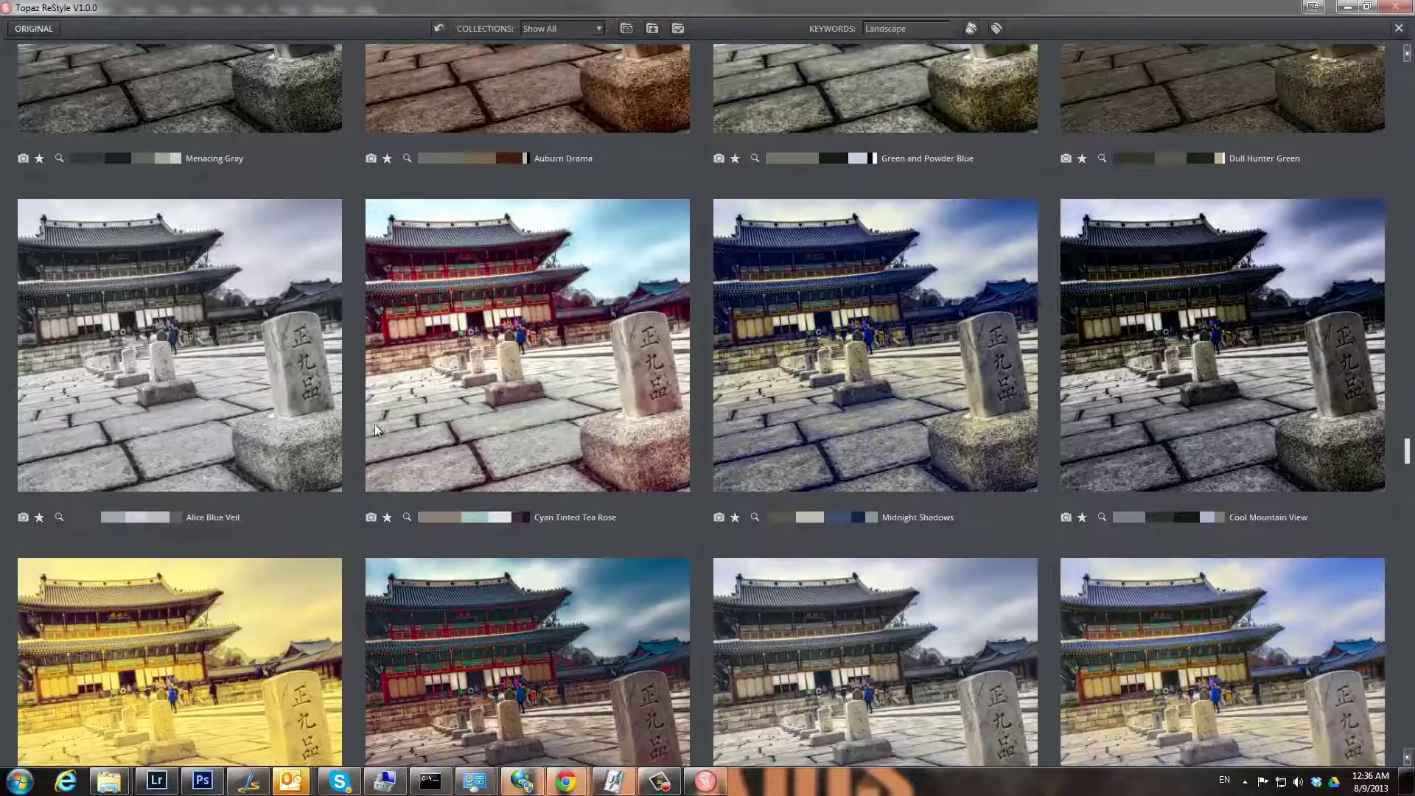
pyautogui.scroll(-15, 374, 423)
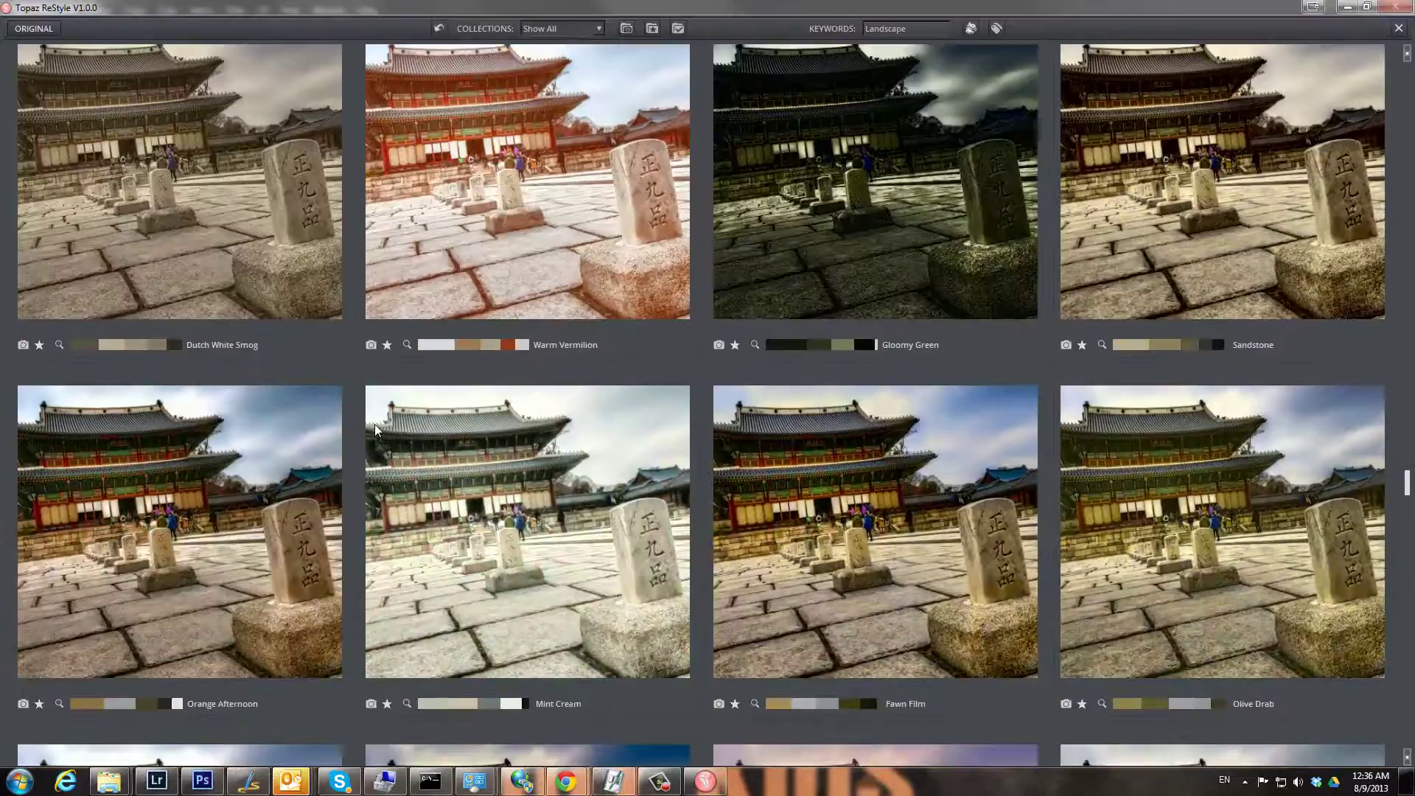
pyautogui.scroll(-1, 374, 423)
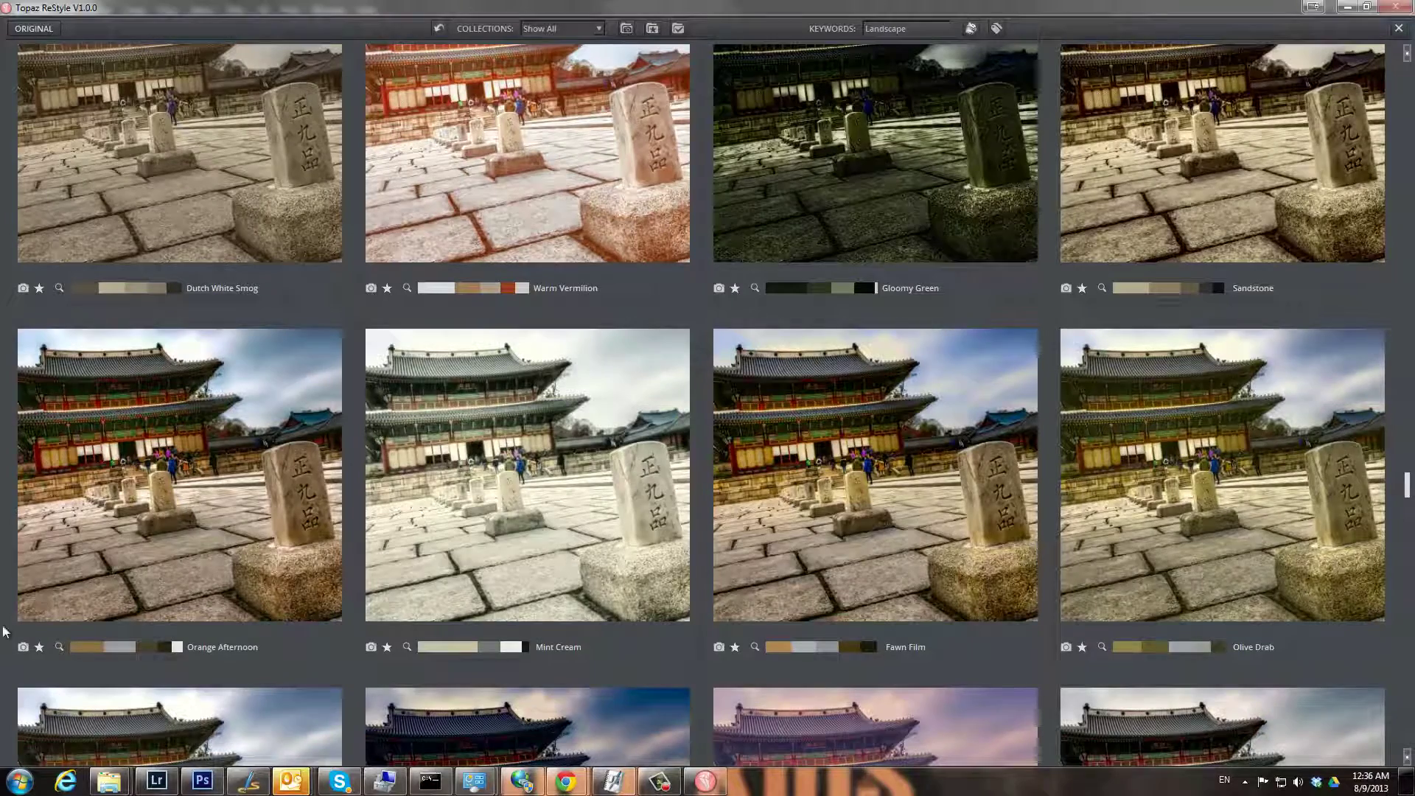
pyautogui.scroll(-12, 415, 581)
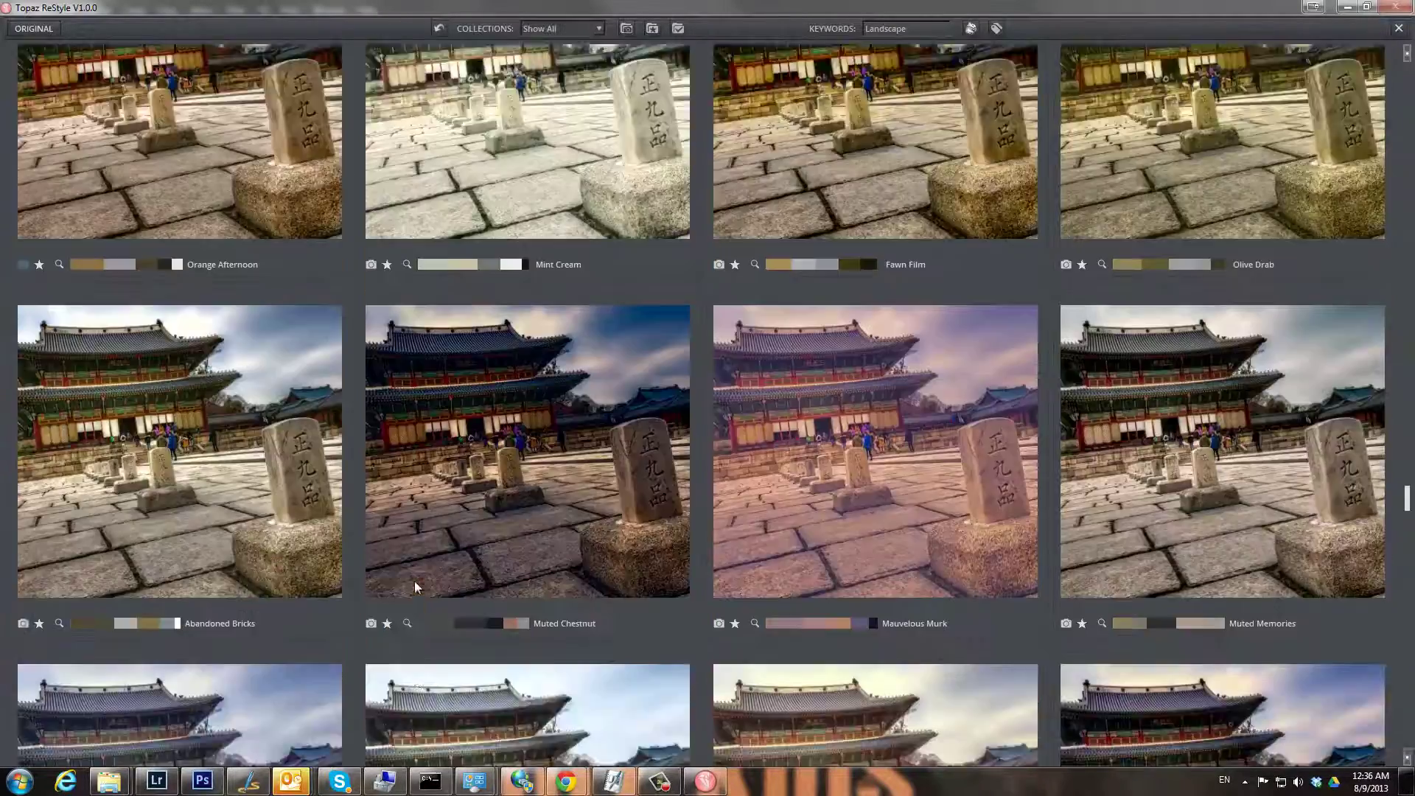
pyautogui.scroll(-10, 415, 581)
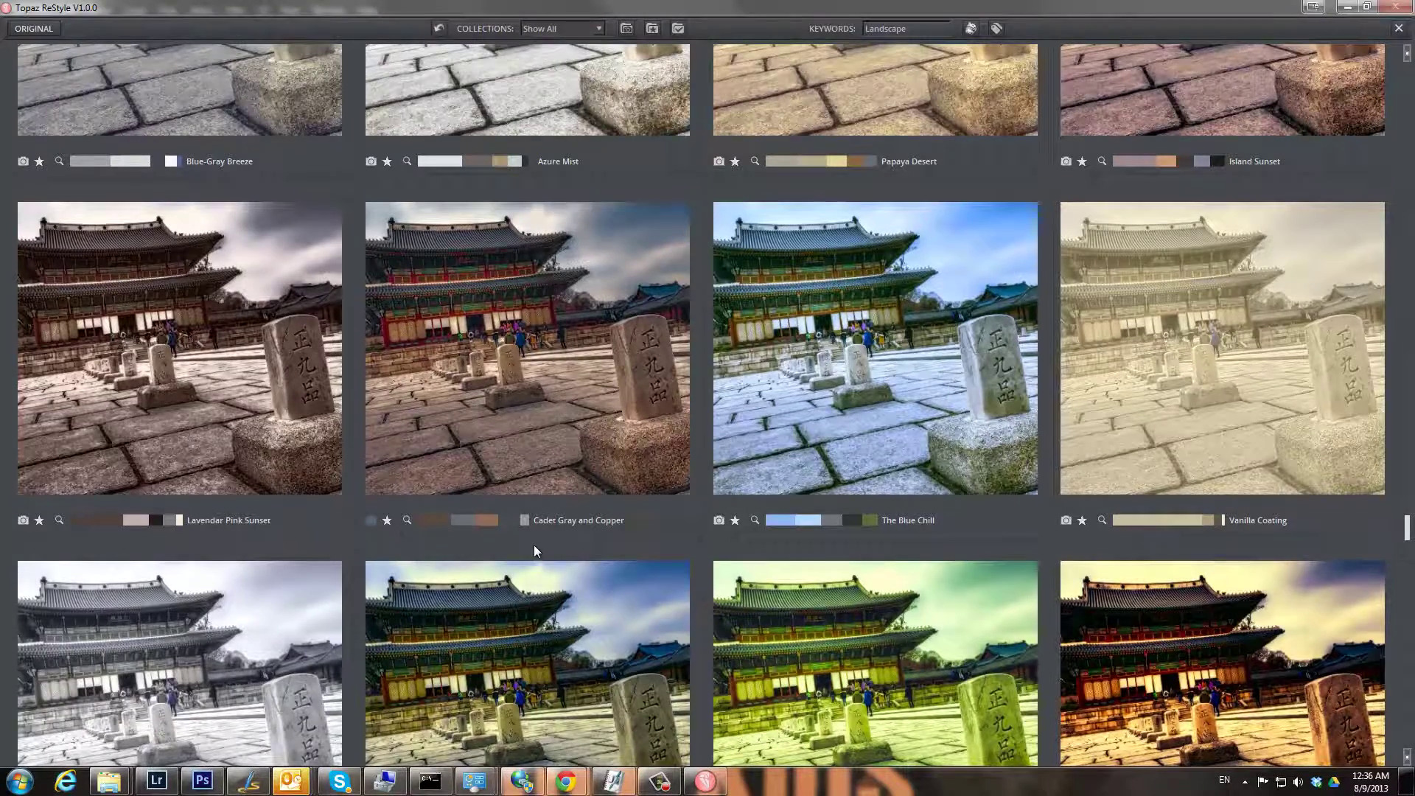
# Browse the remaining presets, then show only the marked presets in the grid and compare them
pyautogui.scroll(-12, 533, 546)
pyautogui.scroll(-12, 534, 550)
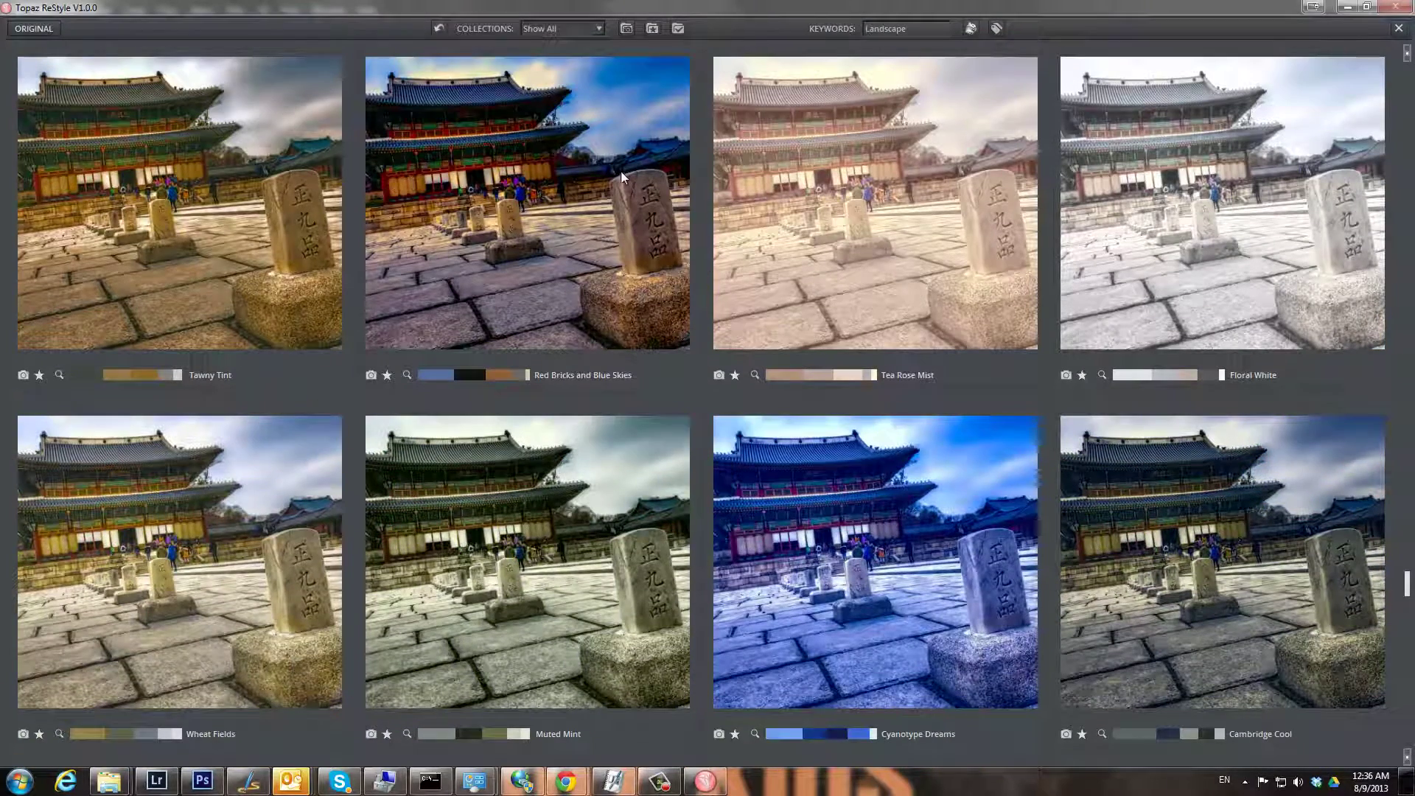
pyautogui.click(625, 29)
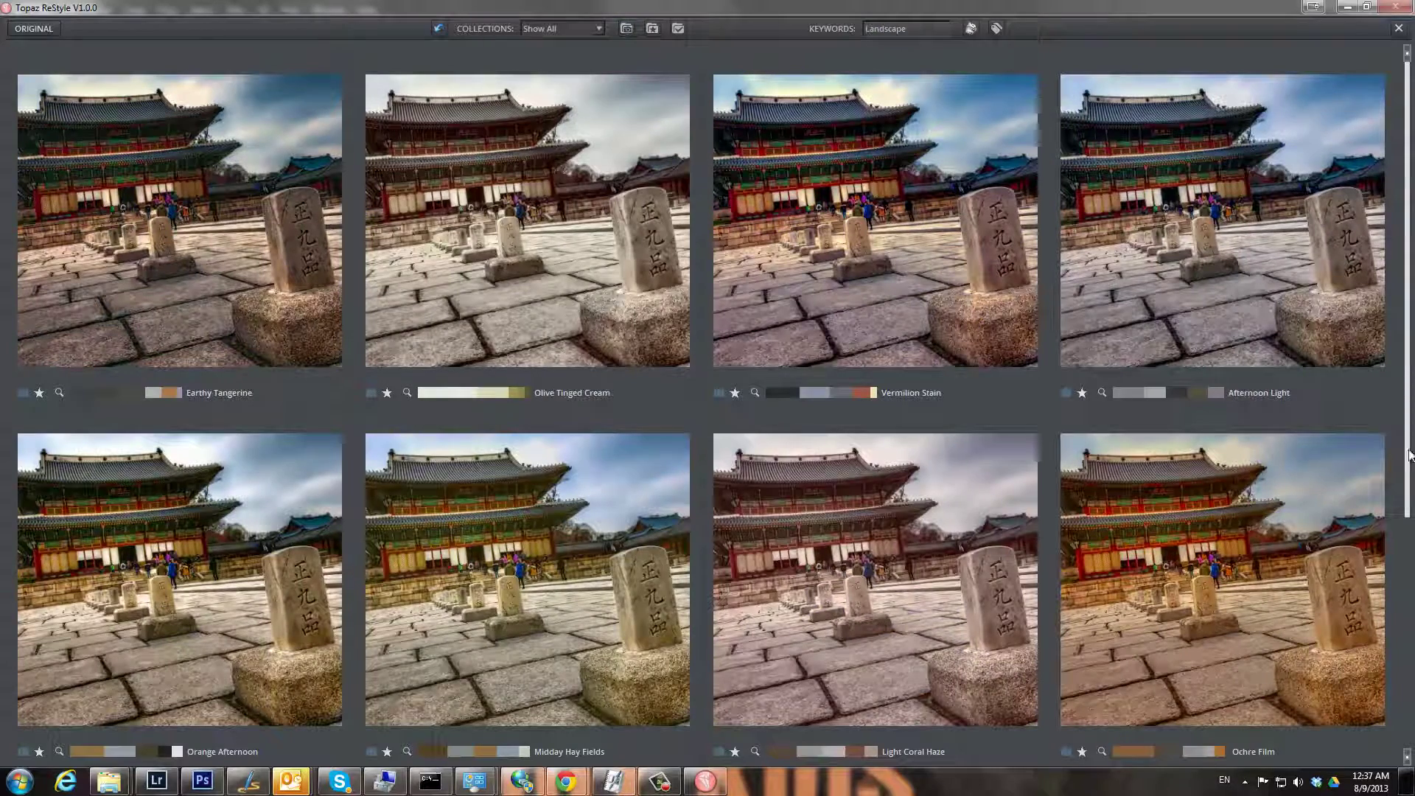
pyautogui.moveTo(1408, 456); pyautogui.dragTo(1400, 769)
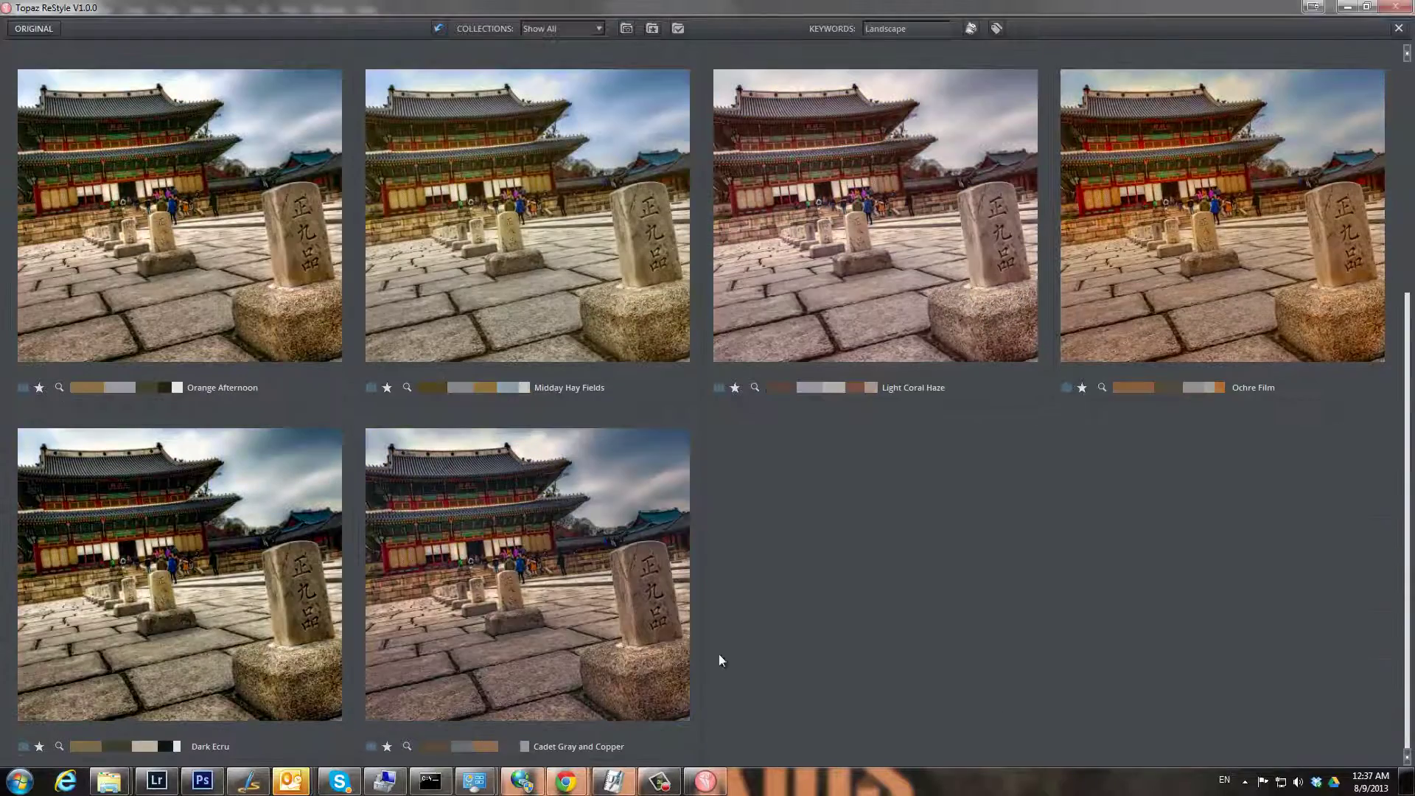
pyautogui.scroll(5, 651, 625)
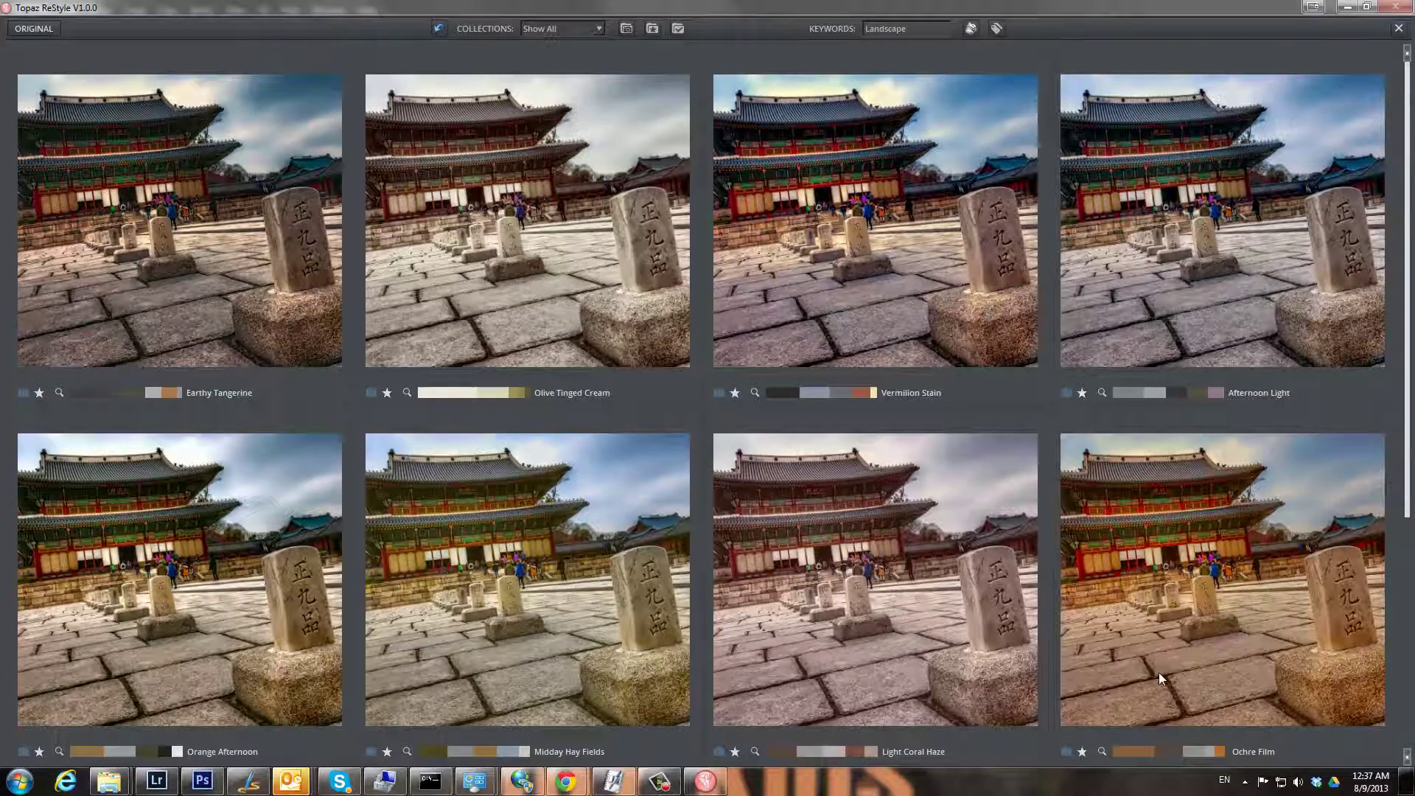
# Unmark Ochre Film, Light Coral Haze, Midday Hay Fields and Dark Ecru, and refresh the grid to the remaining marked presets
pyautogui.scroll(-1, 1159, 672)
pyautogui.click(1066, 662)
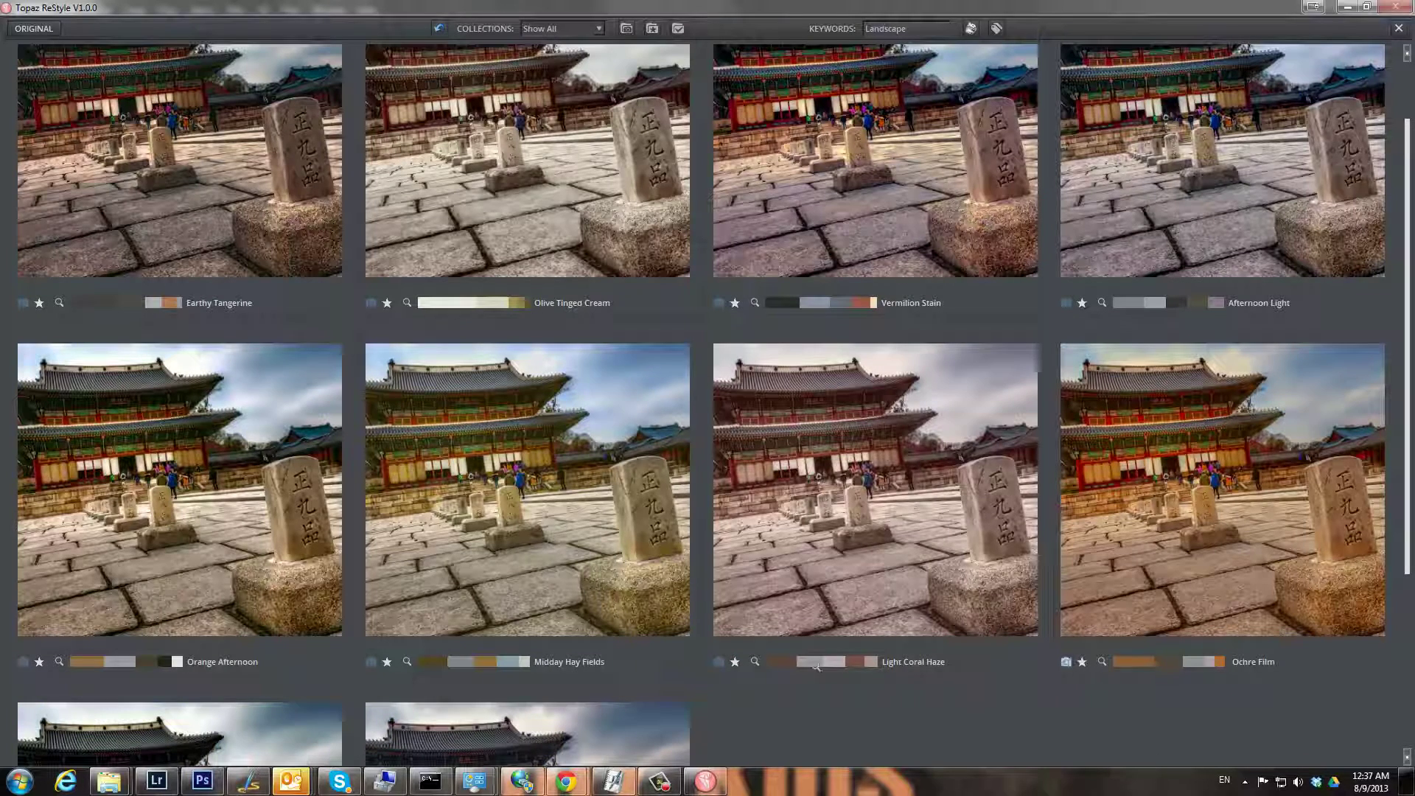
pyautogui.click(719, 662)
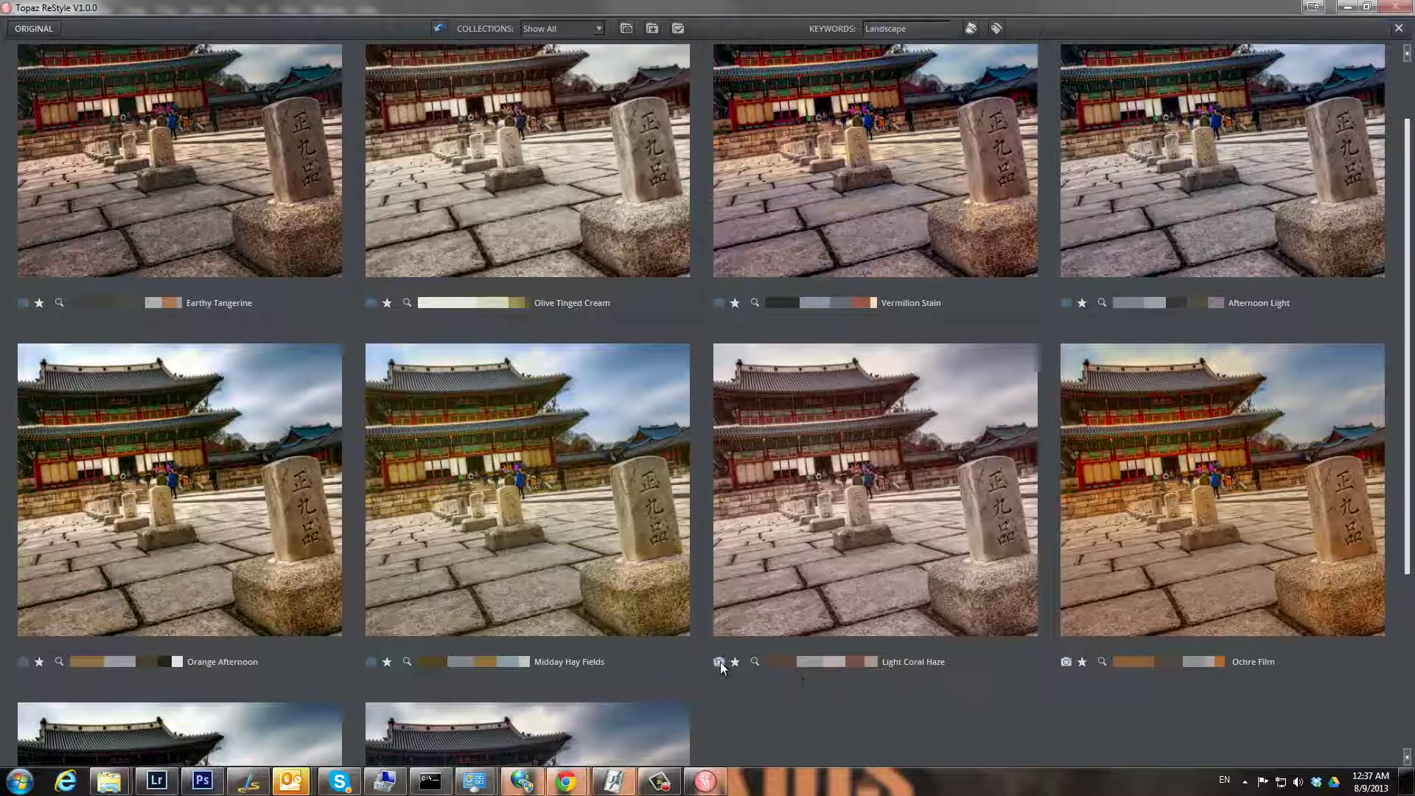
pyautogui.click(371, 662)
pyautogui.scroll(-1, 370, 661)
pyautogui.scroll(-2, 387, 656)
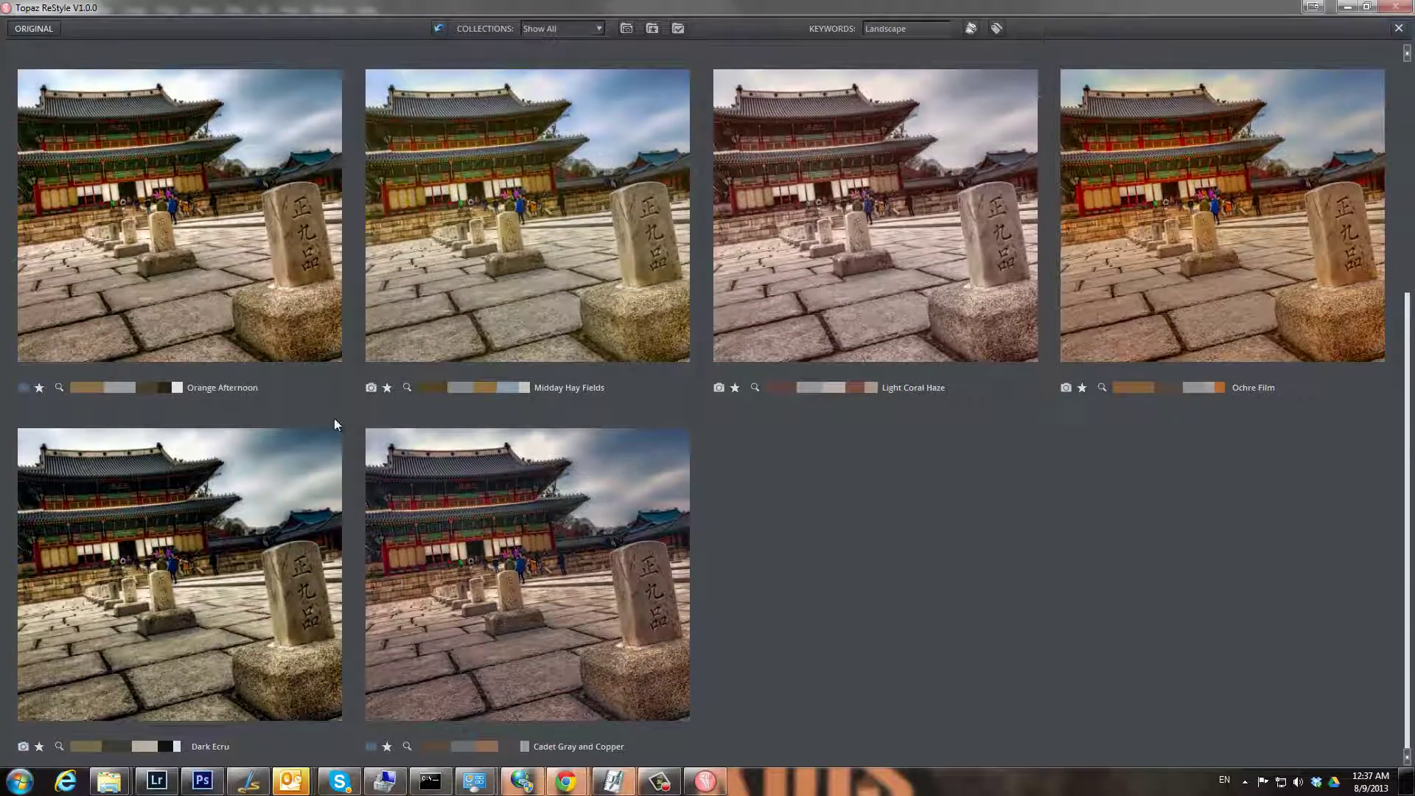
pyautogui.scroll(3, 338, 420)
pyautogui.click(625, 28)
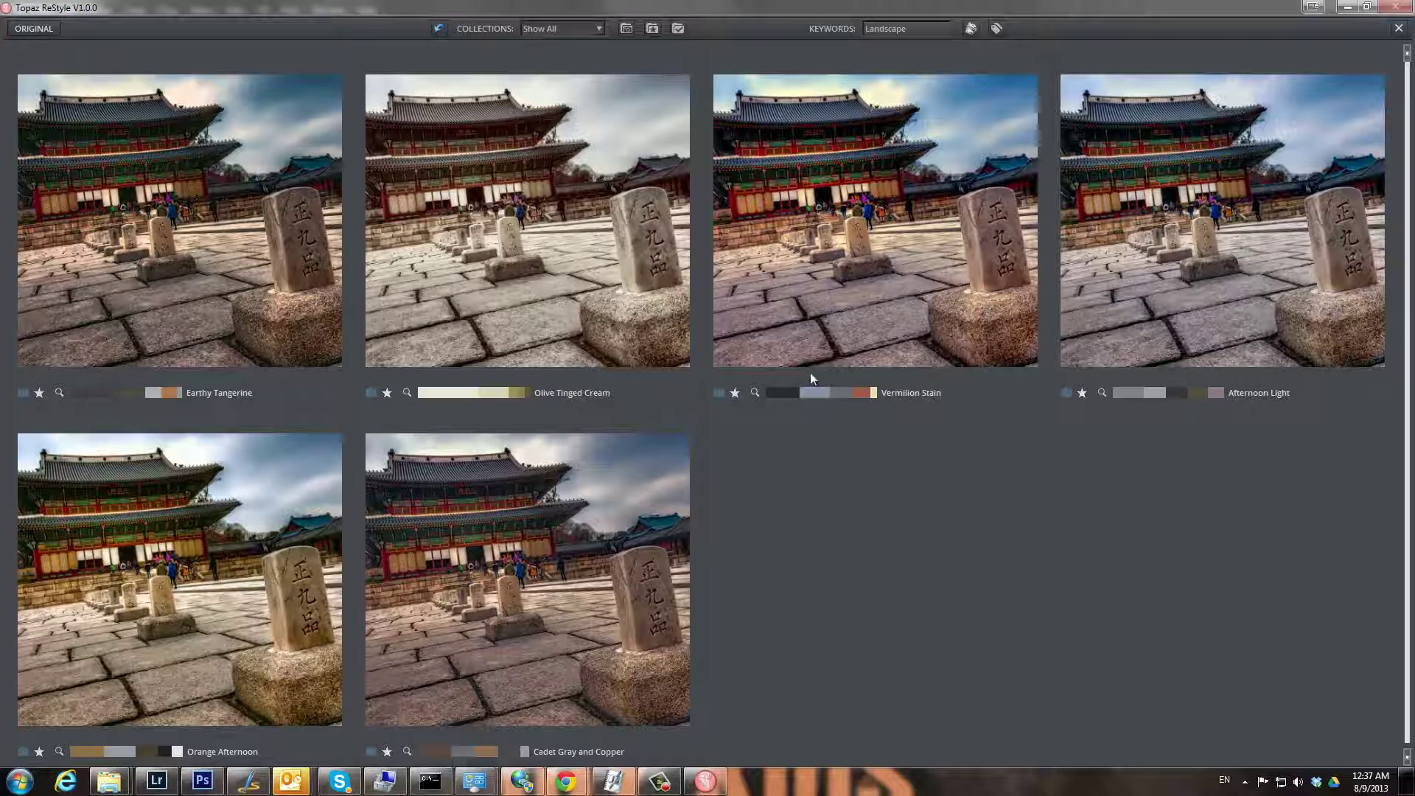
# Open the Vermilion Stain preset, look over its Basic and mask settings, and apply the restyle to the photo
pyautogui.click(838, 298)
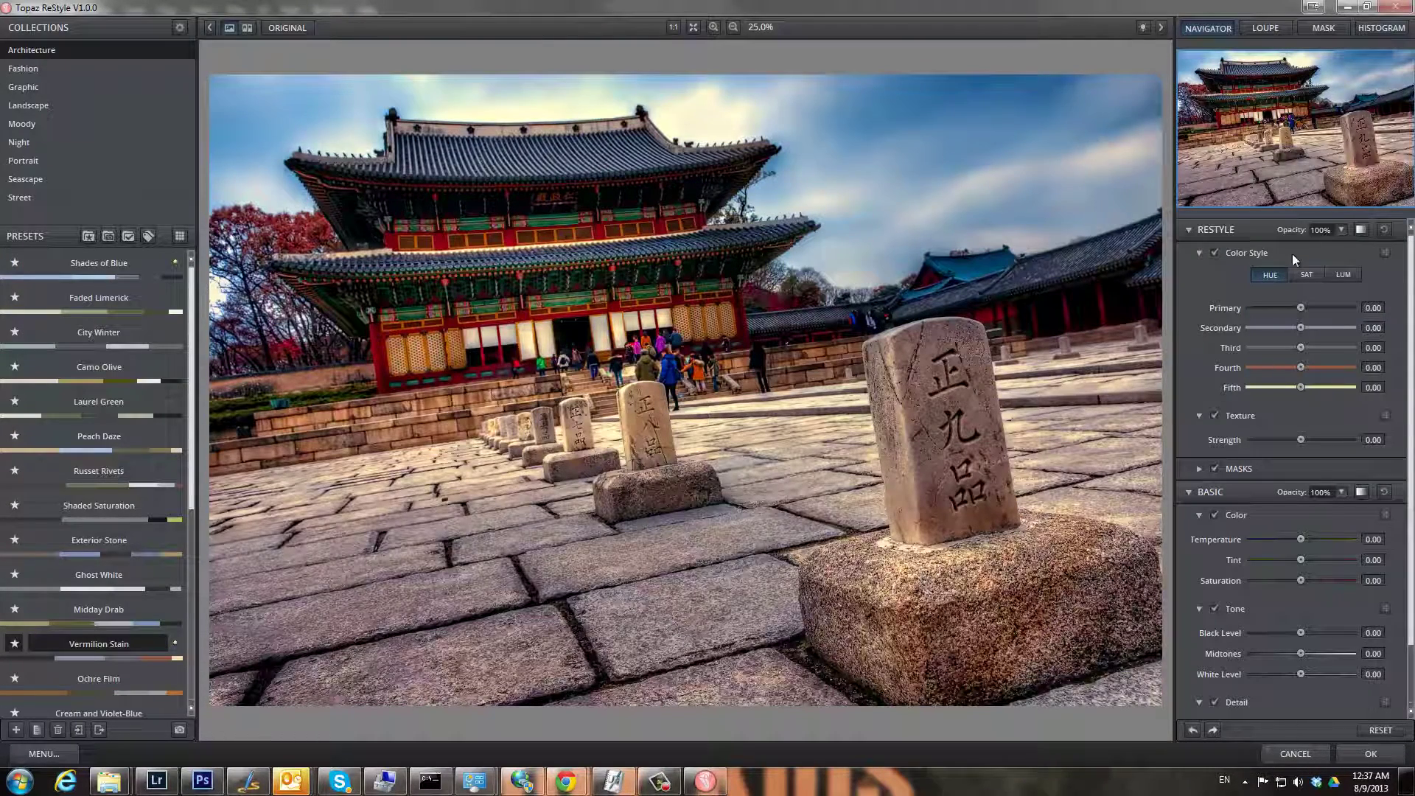
pyautogui.scroll(-2, 1283, 634)
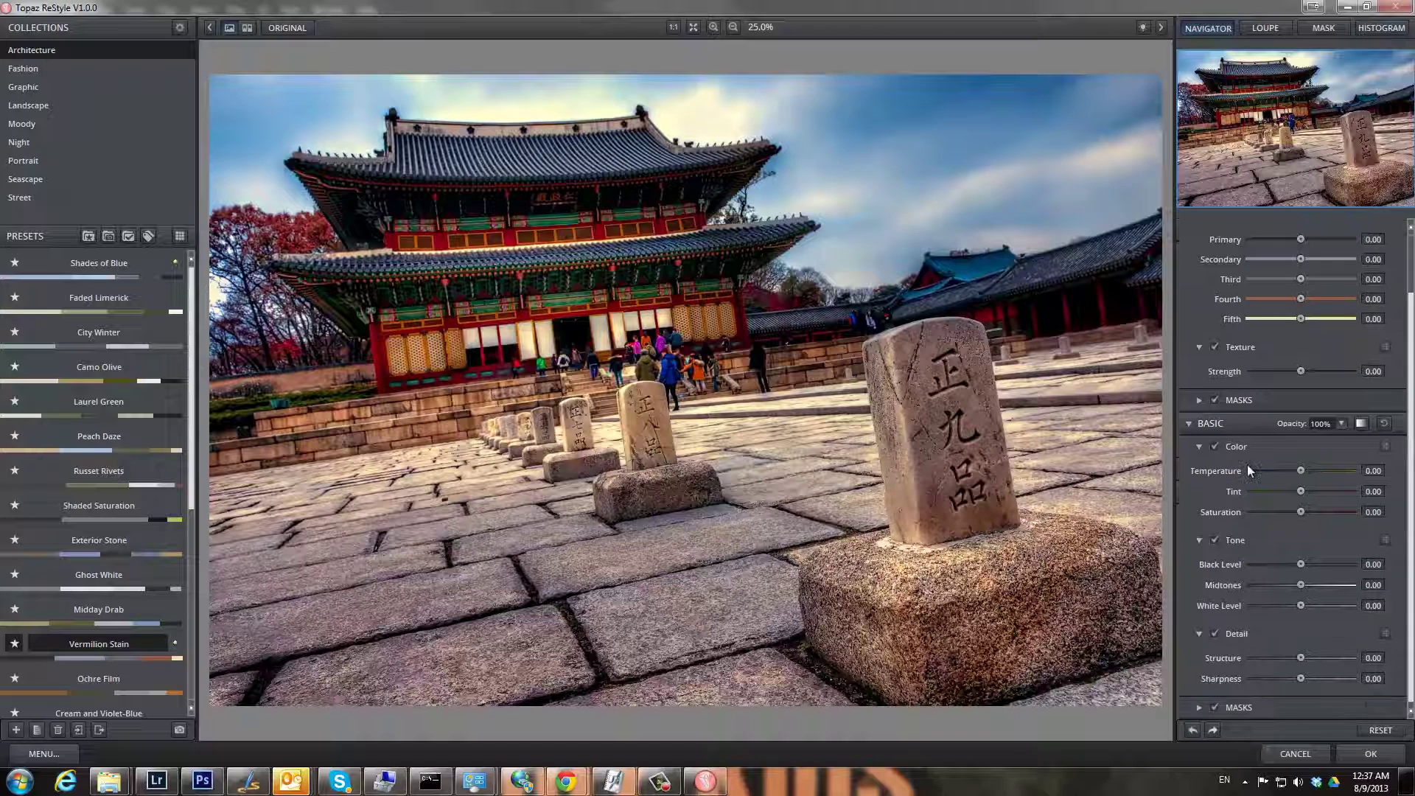
pyautogui.click(1199, 708)
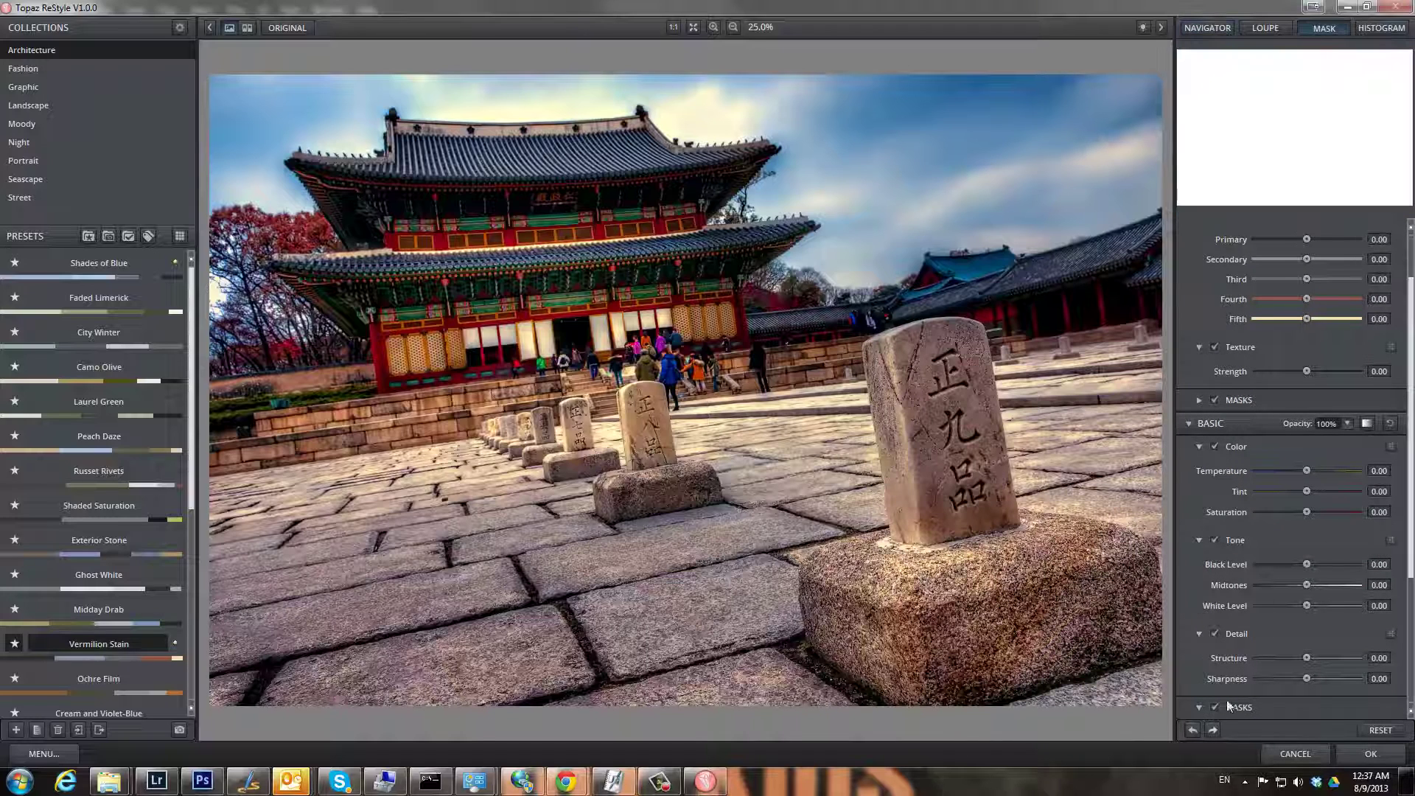
pyautogui.click(1200, 708)
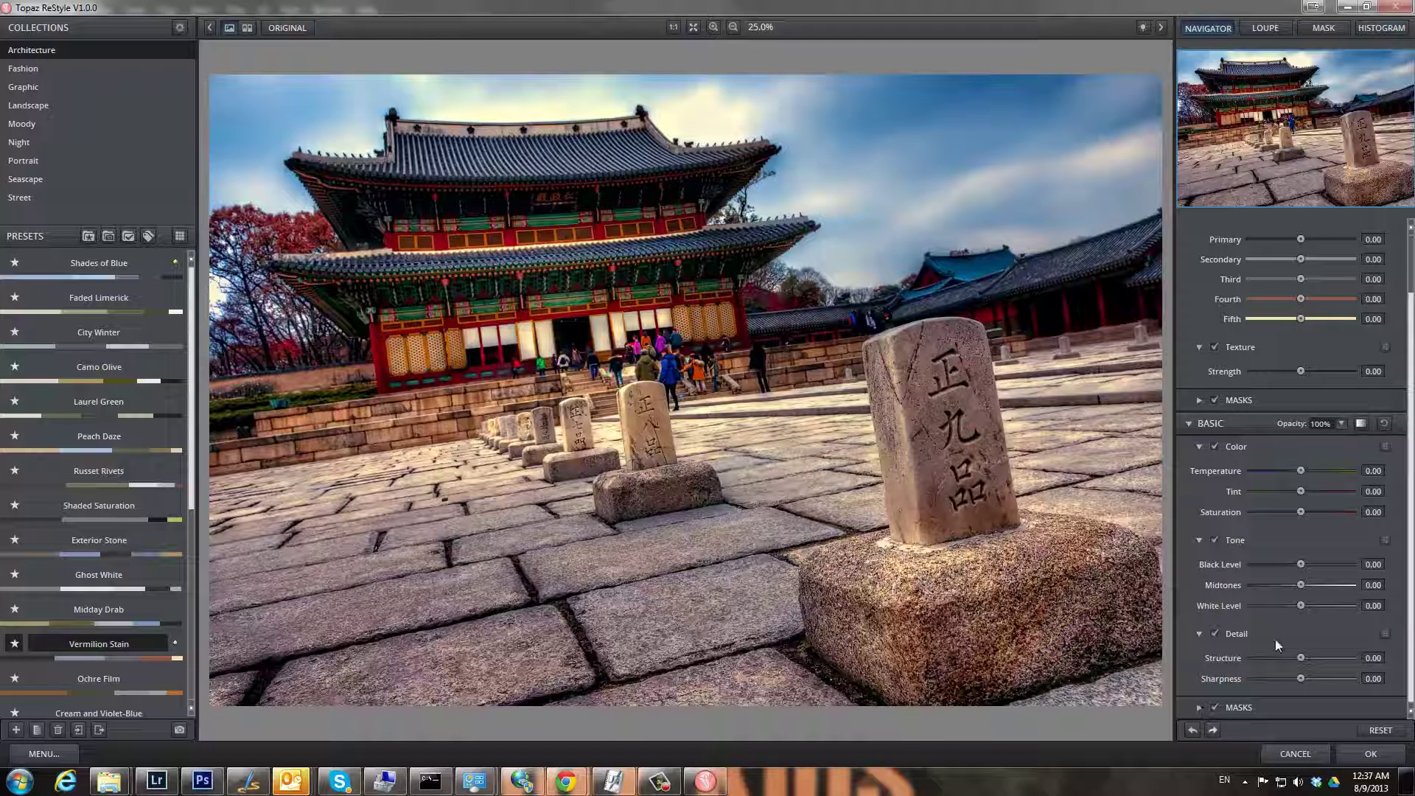
pyautogui.click(1201, 708)
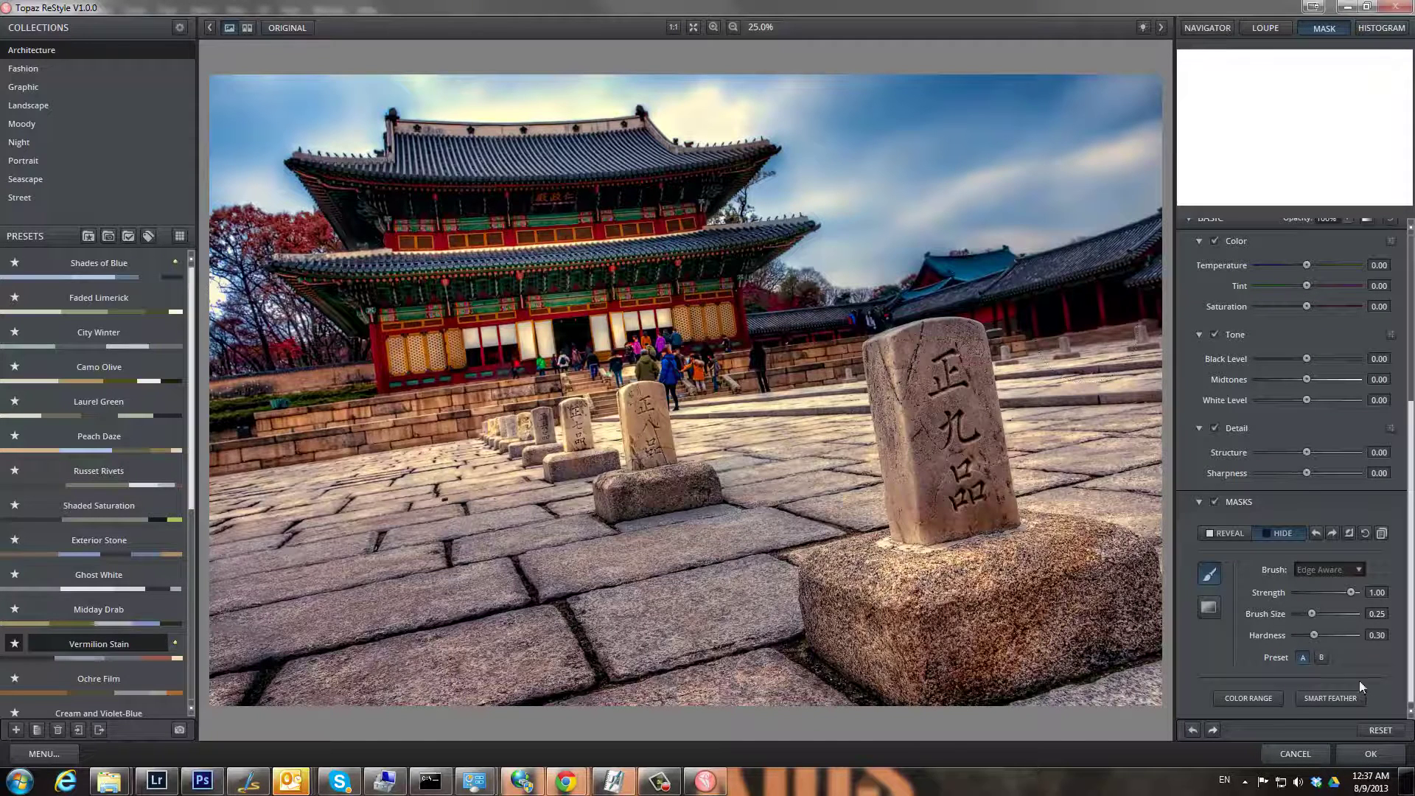
pyautogui.click(1365, 757)
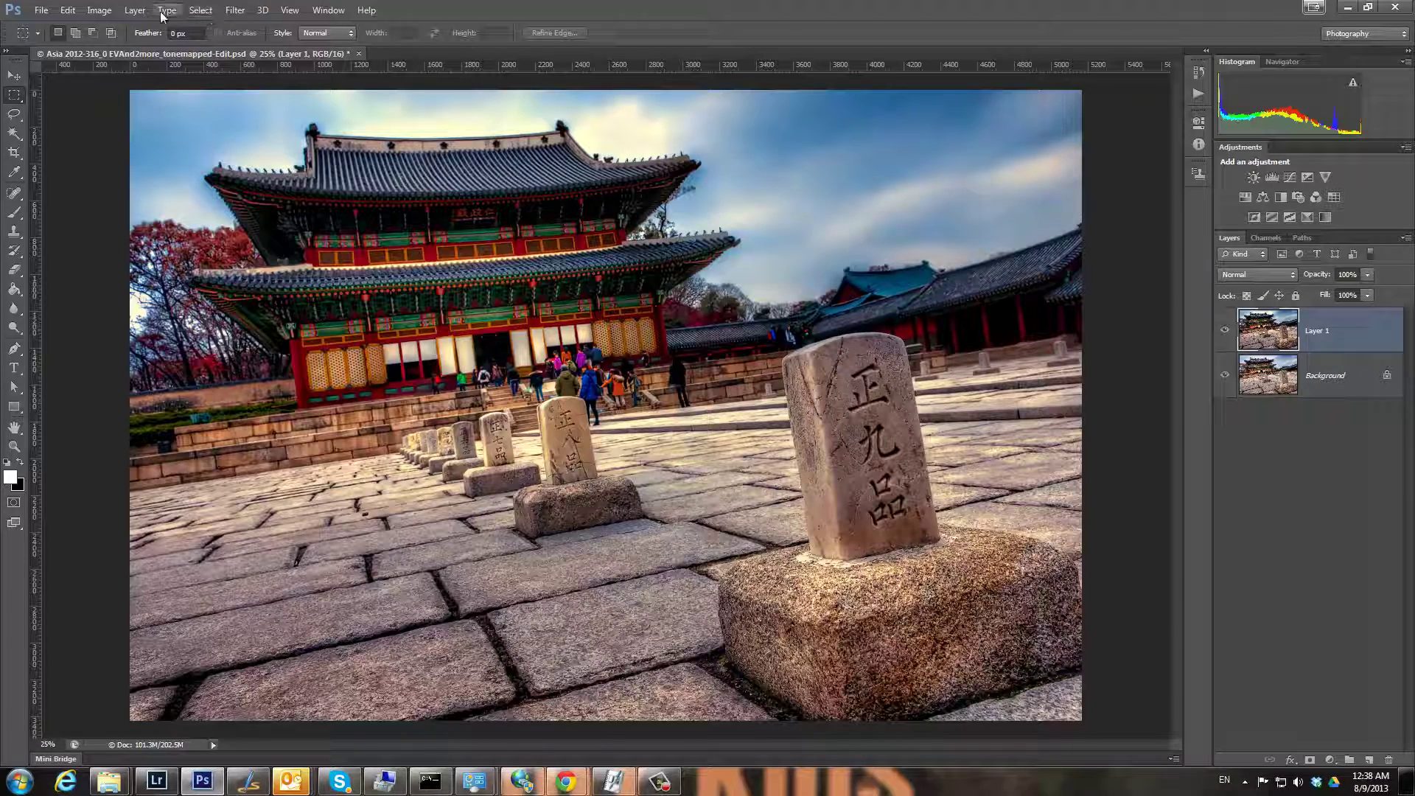
# Open the Fade settings for the Topaz ReStyle filter and try the Soft Light, Overlay and Screen blend modes
pyautogui.click(68, 10)
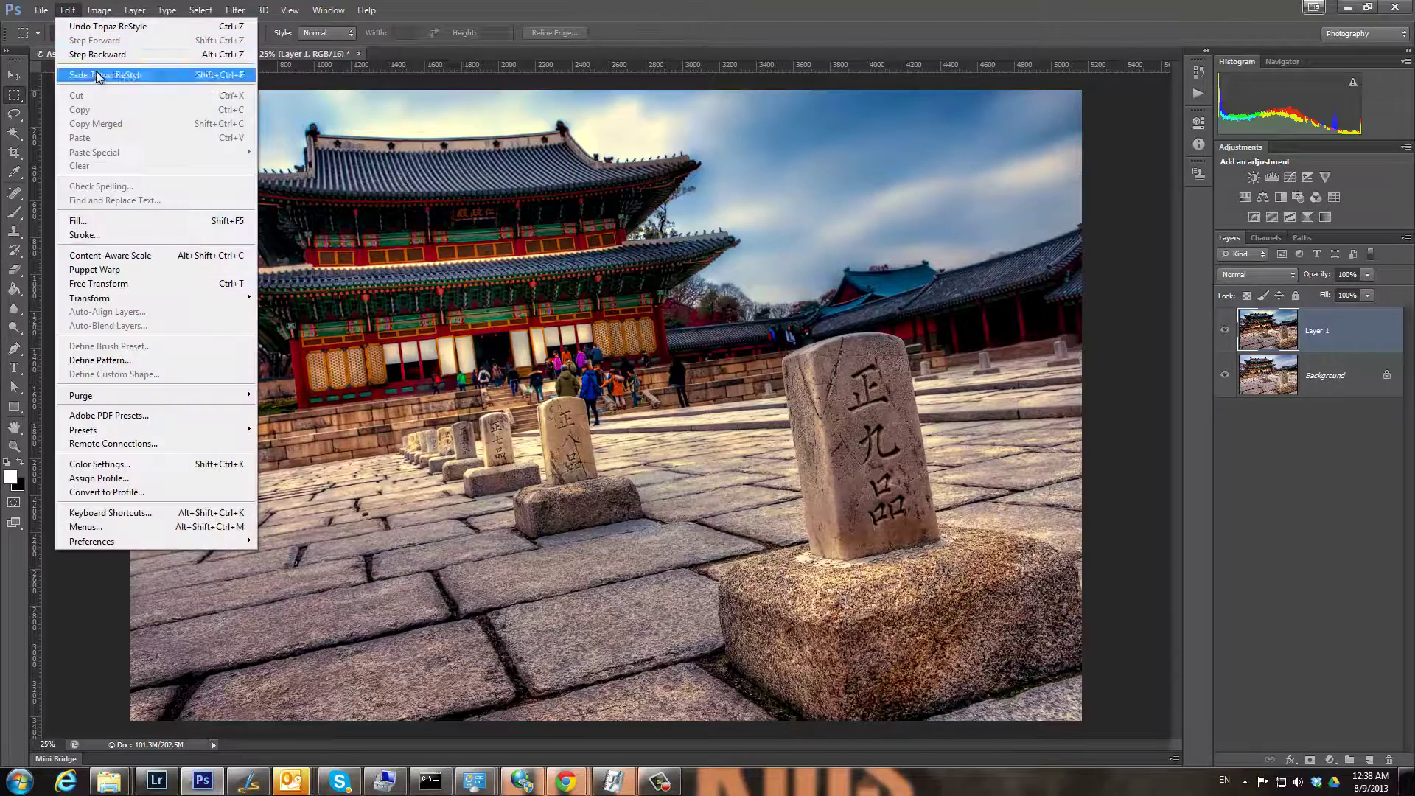
pyautogui.click(110, 74)
pyautogui.click(1135, 153)
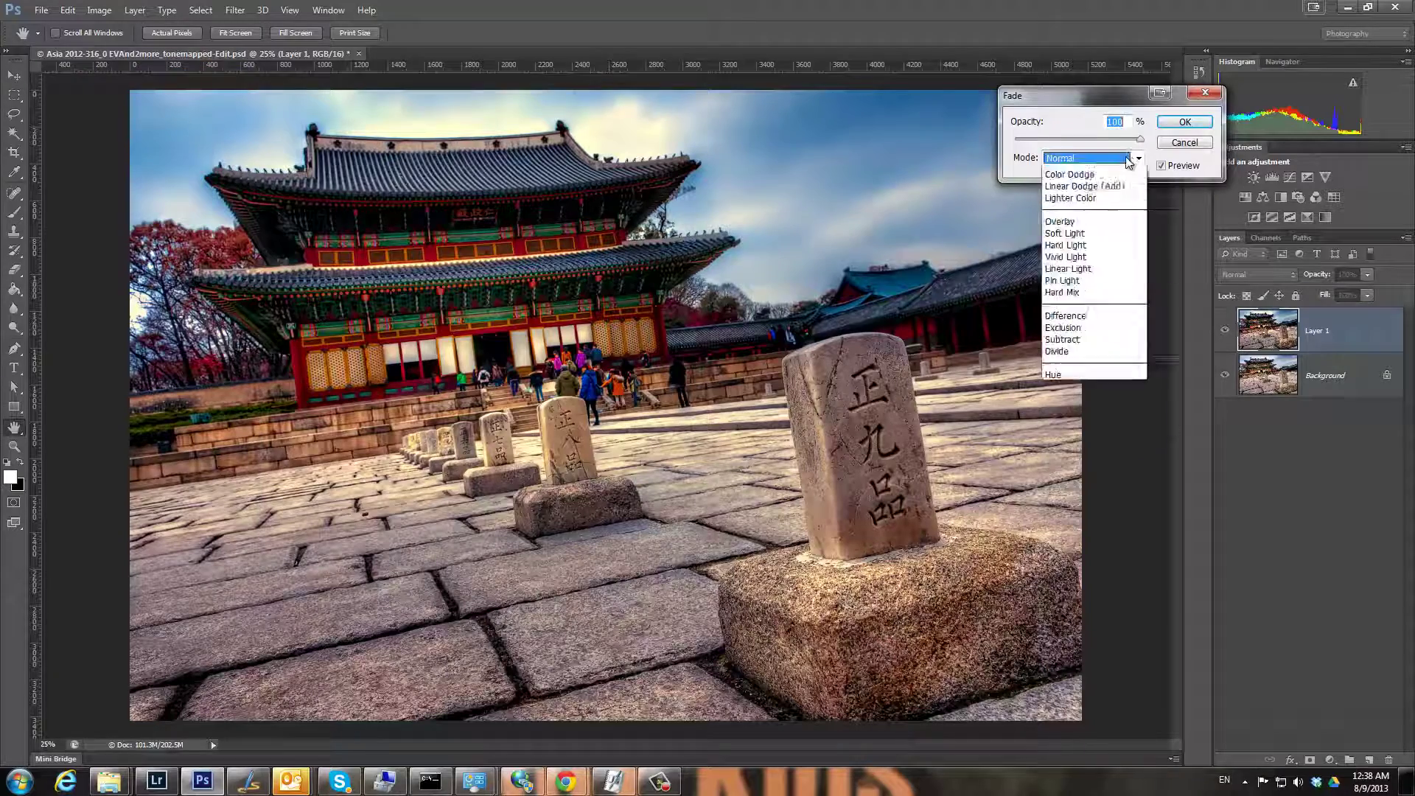
pyautogui.click(1089, 363)
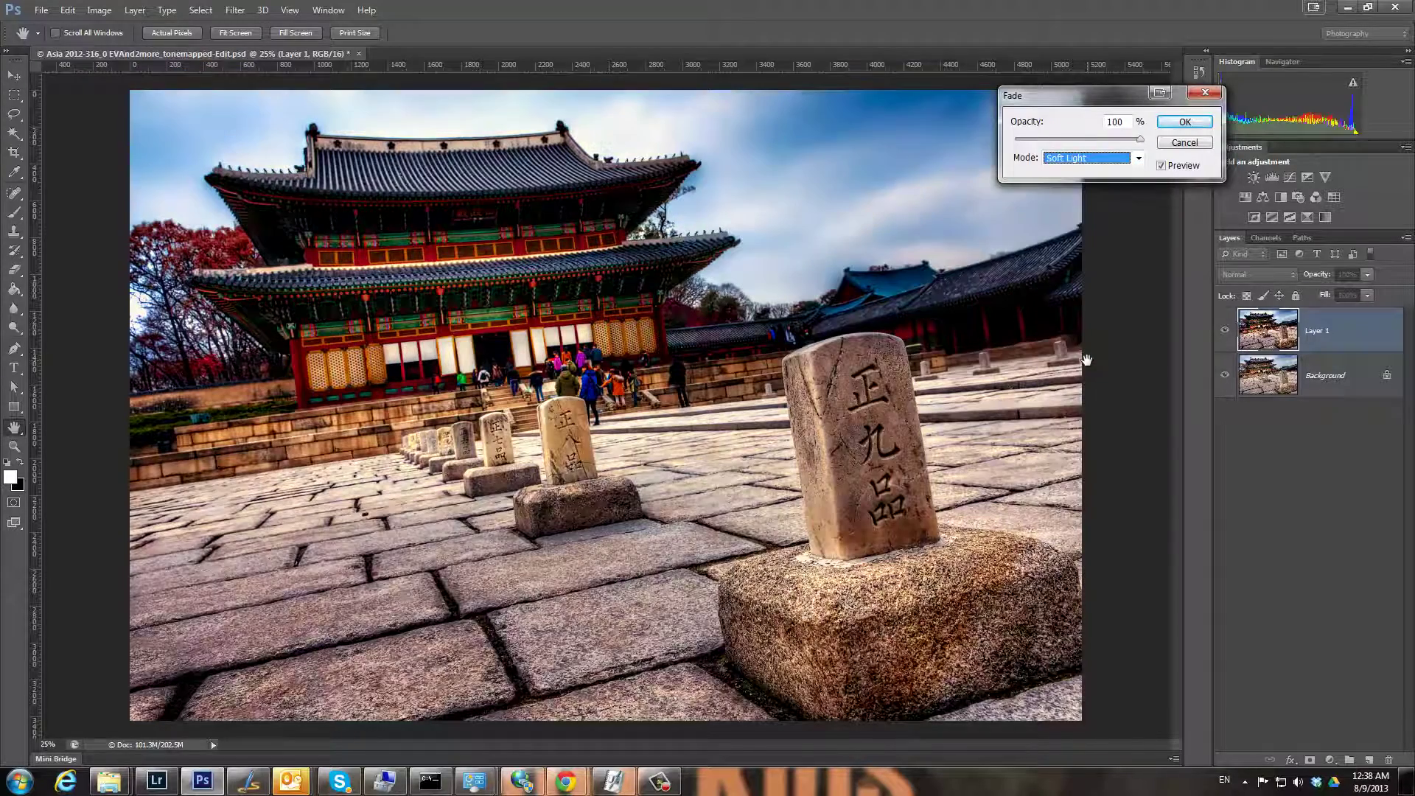
pyautogui.click(1084, 159)
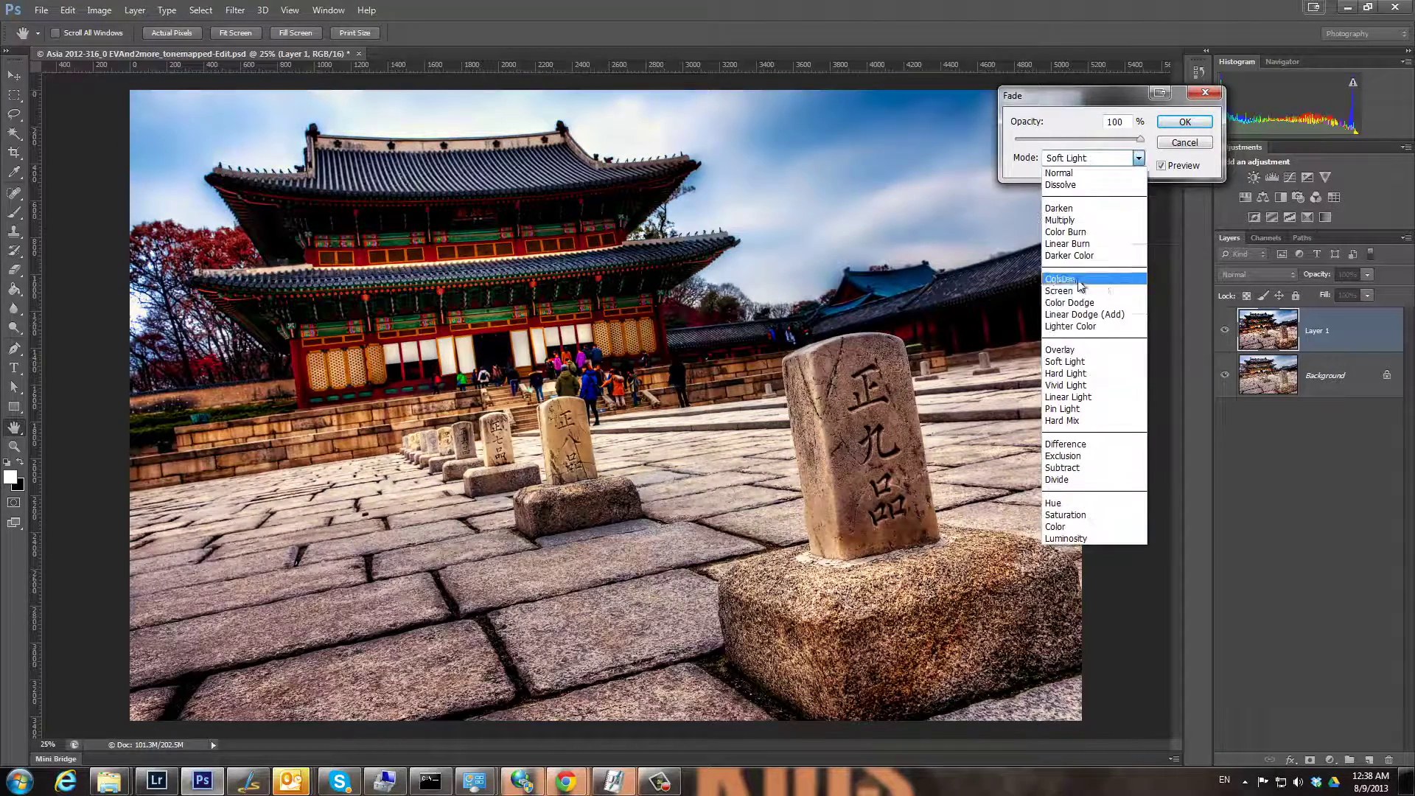
pyautogui.click(1081, 351)
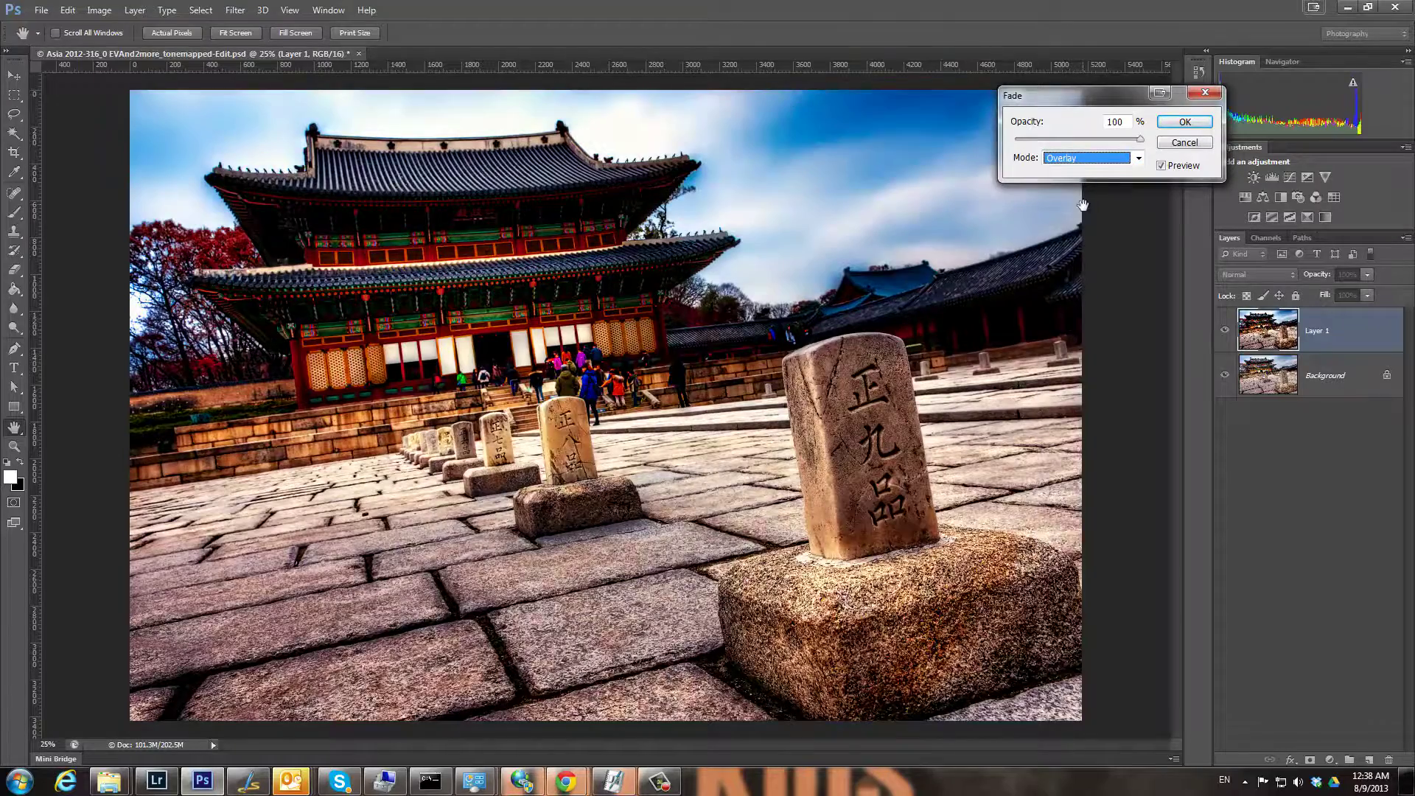
pyautogui.press('Tab')
pyautogui.click(1073, 160)
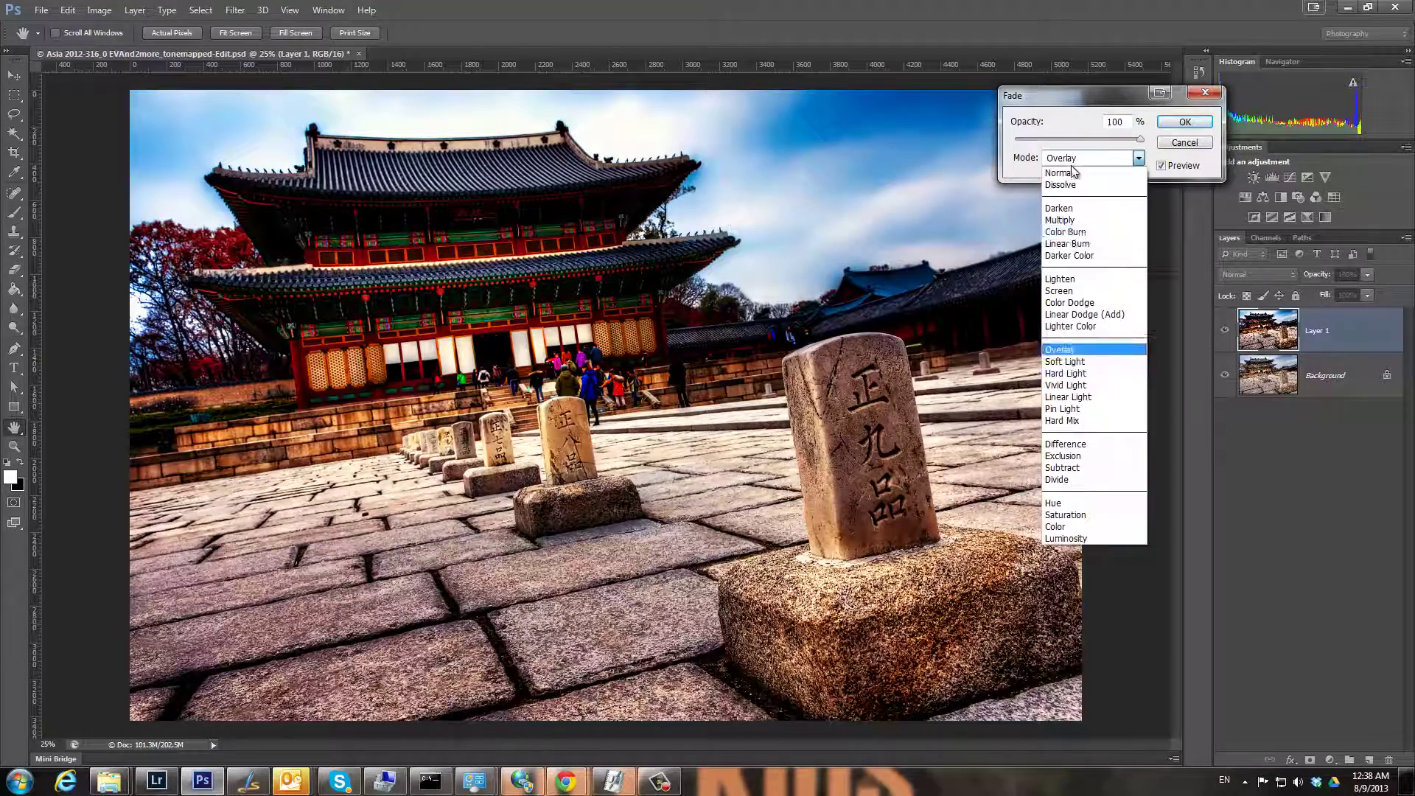
pyautogui.click(1068, 292)
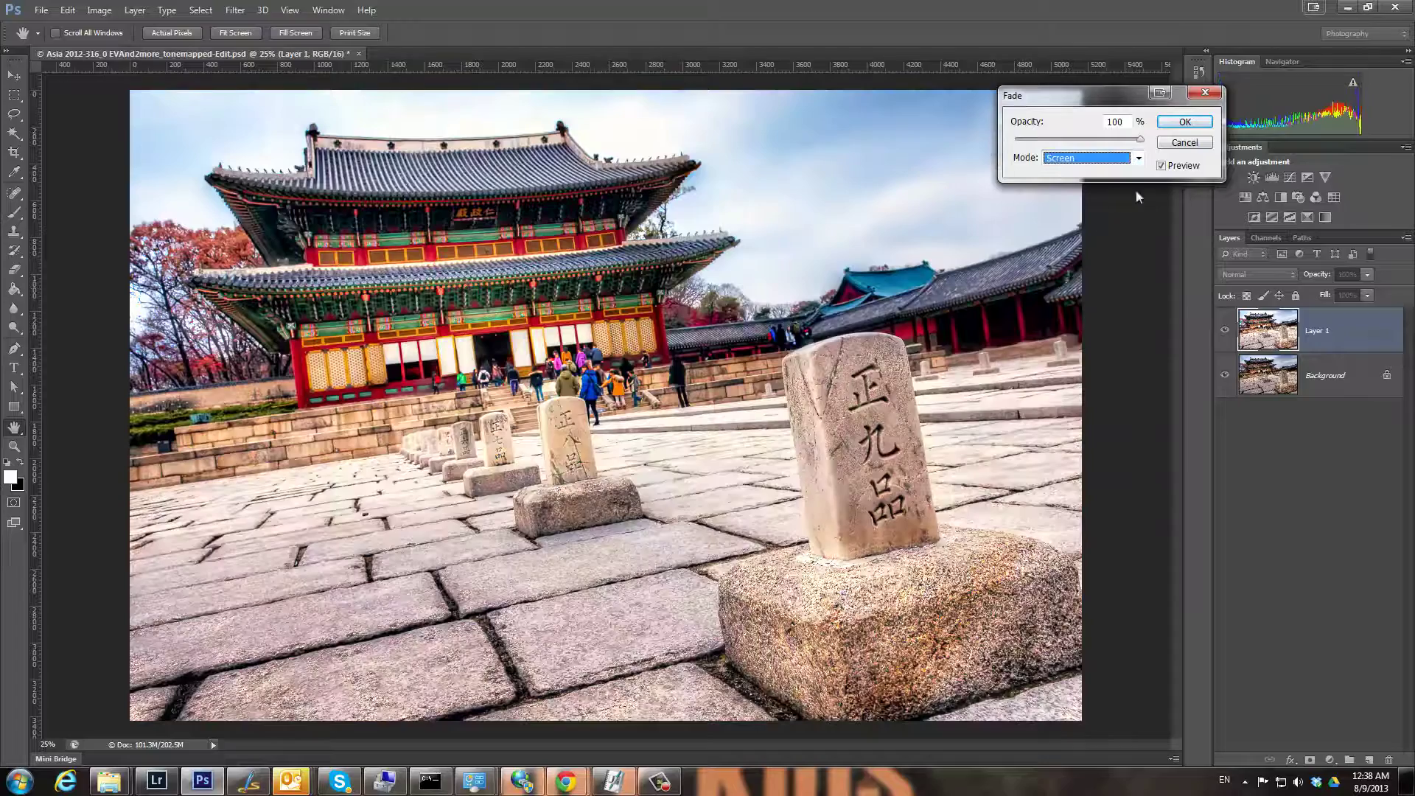
# Set the Fade mode to Normal and fade the restyle effect to about 40% opacity
pyautogui.click(1115, 161)
pyautogui.scroll(1, 1113, 177)
pyautogui.click(1112, 174)
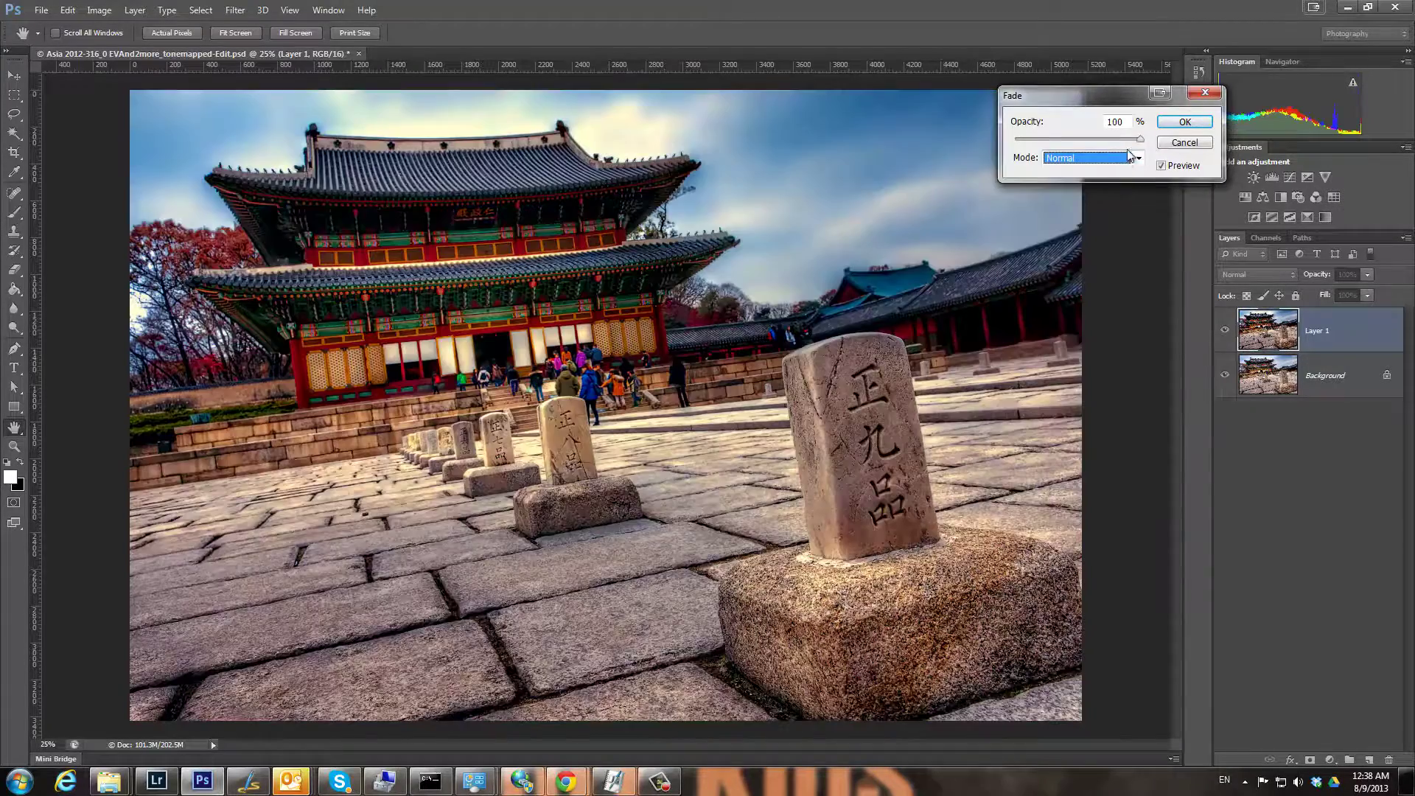
pyautogui.moveTo(1139, 140); pyautogui.dragTo(1065, 144)
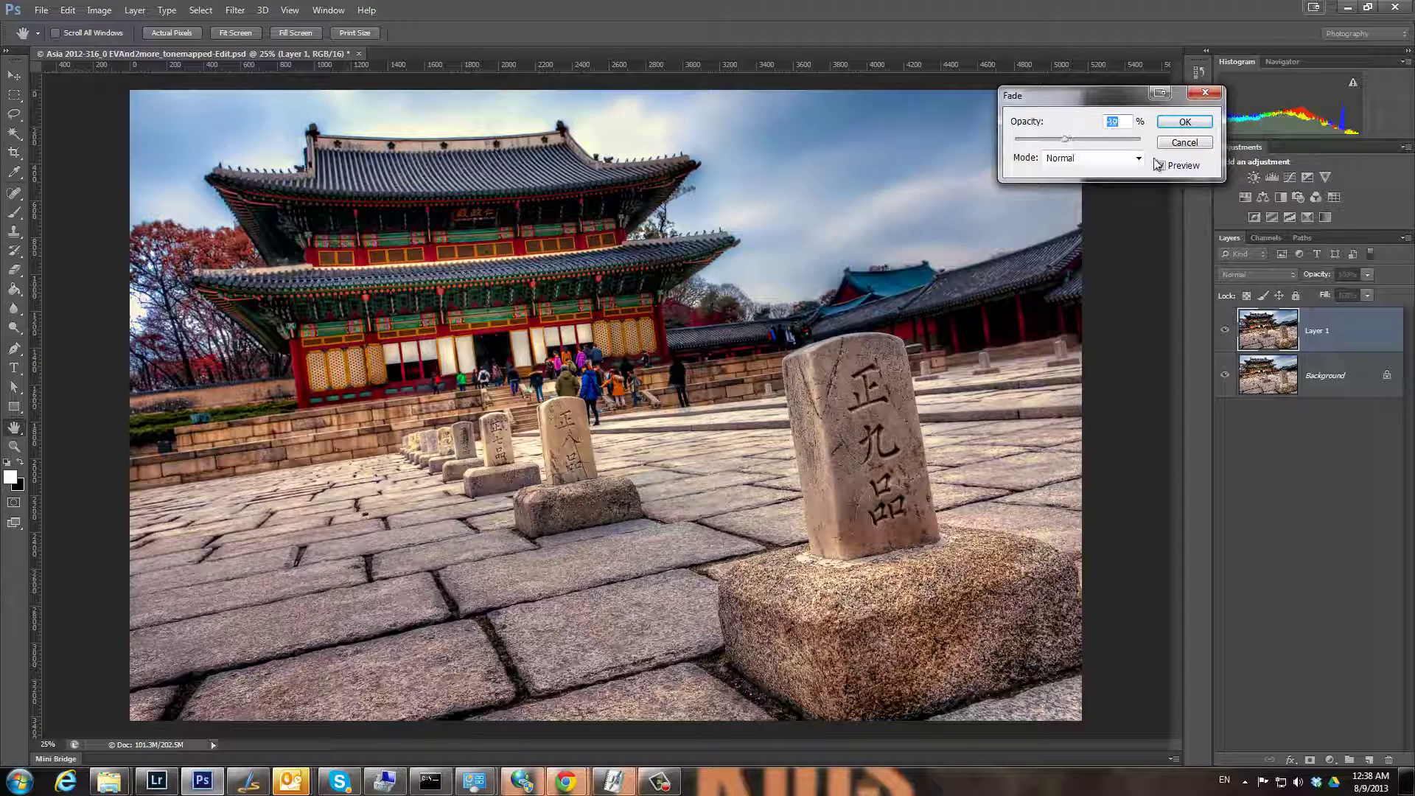
pyautogui.click(1181, 124)
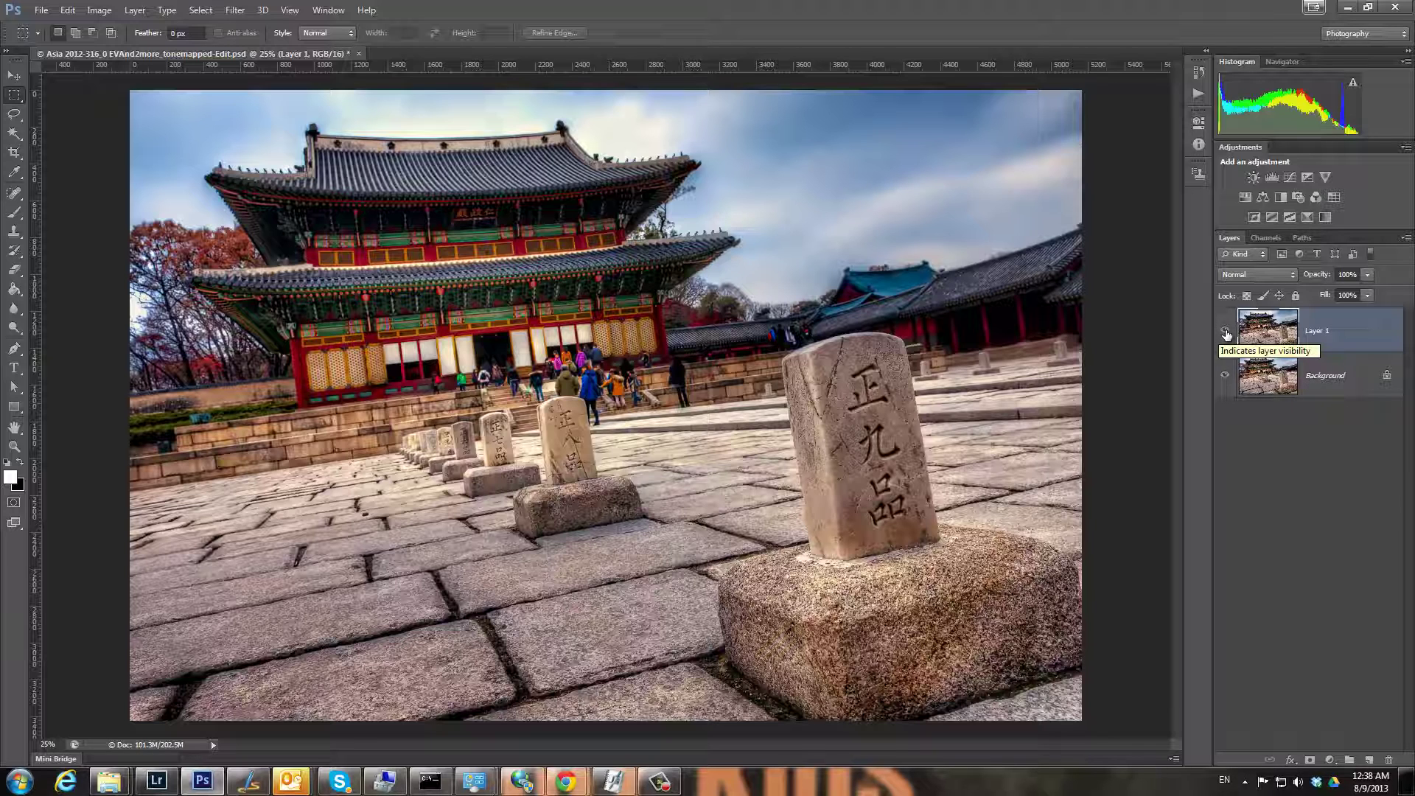
# Compare the photo before and after the restyle by toggling the visibility of Layer 1 several times
pyautogui.click(1226, 334)
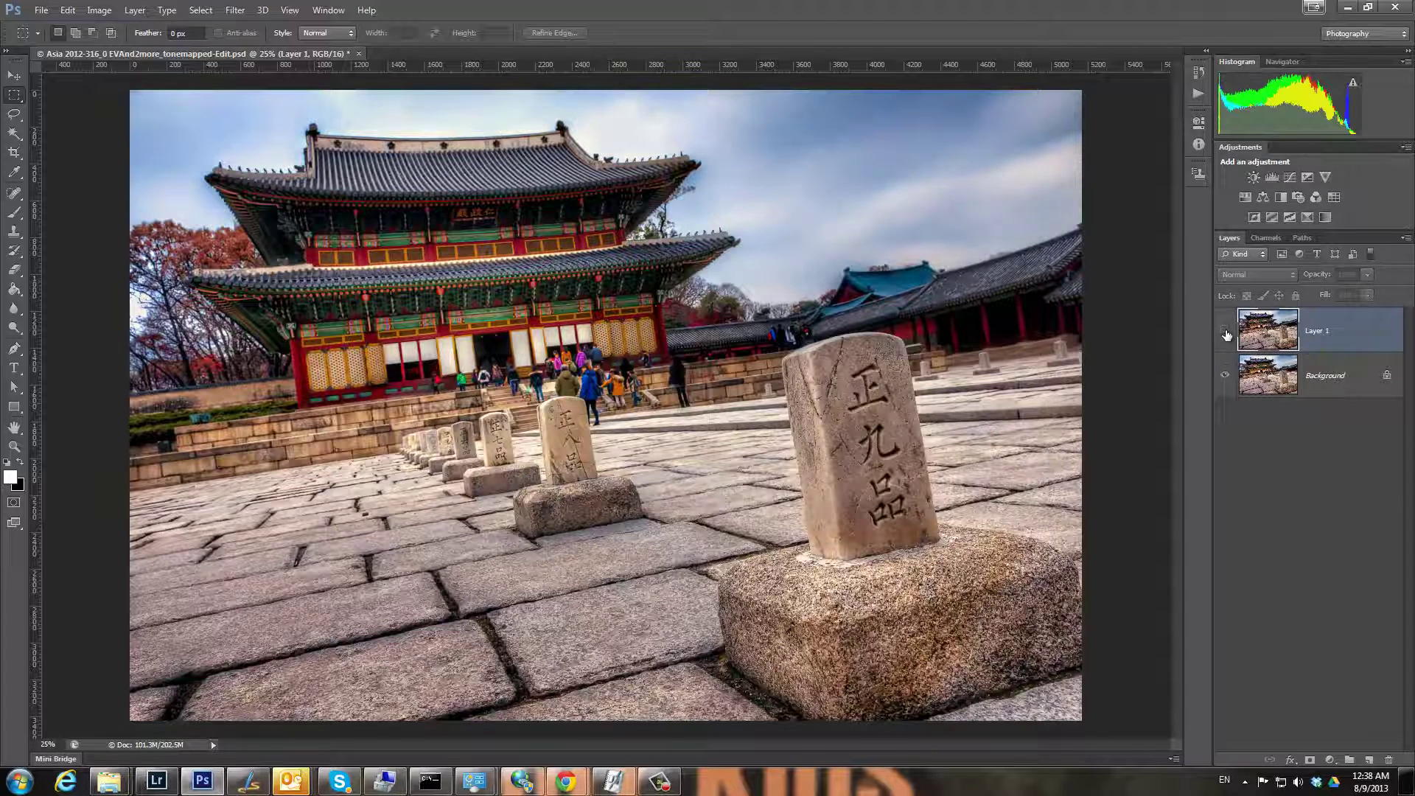
pyautogui.click(1226, 333)
pyautogui.click(1226, 333)
pyautogui.click(1226, 333)
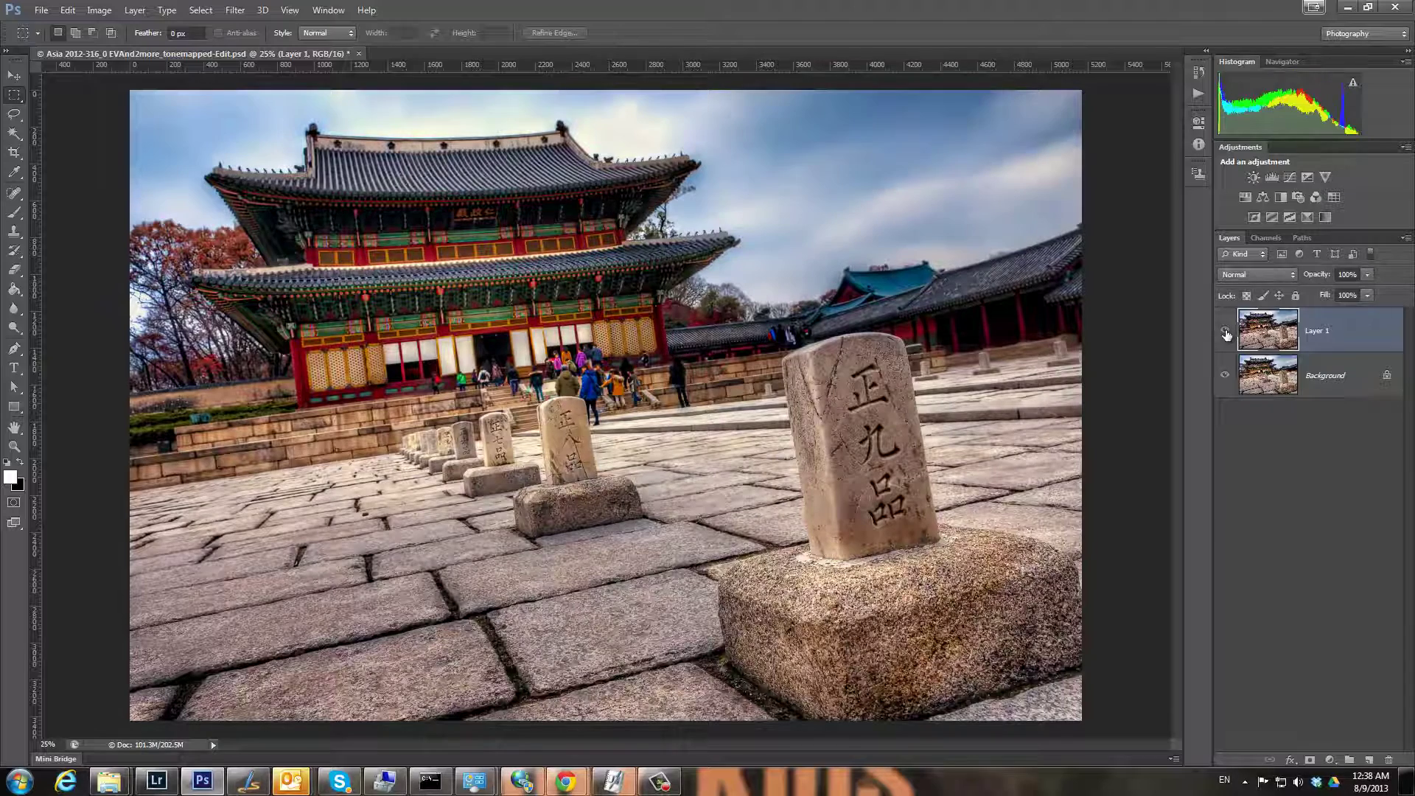
pyautogui.click(1226, 333)
pyautogui.click(1226, 333)
pyautogui.click(1224, 333)
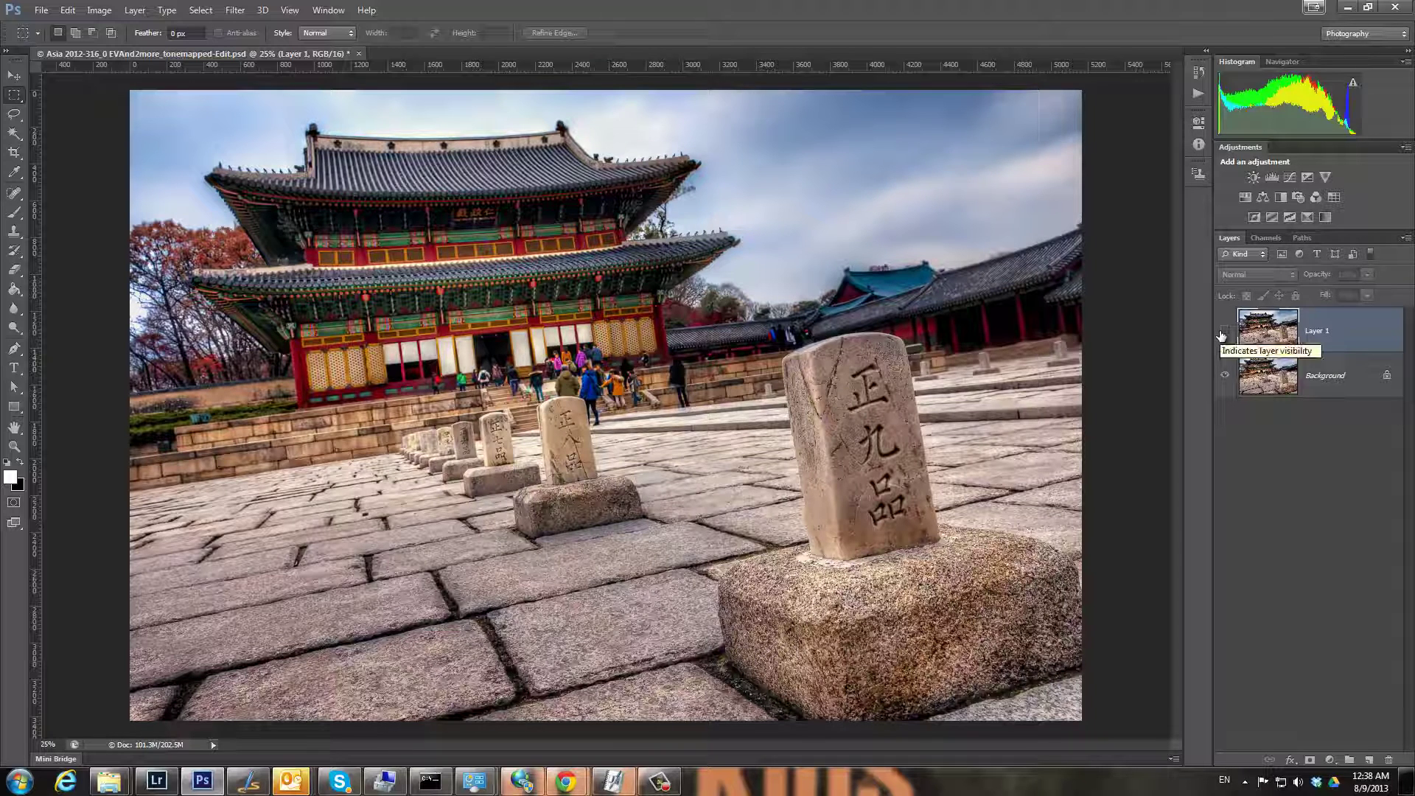
pyautogui.click(1224, 333)
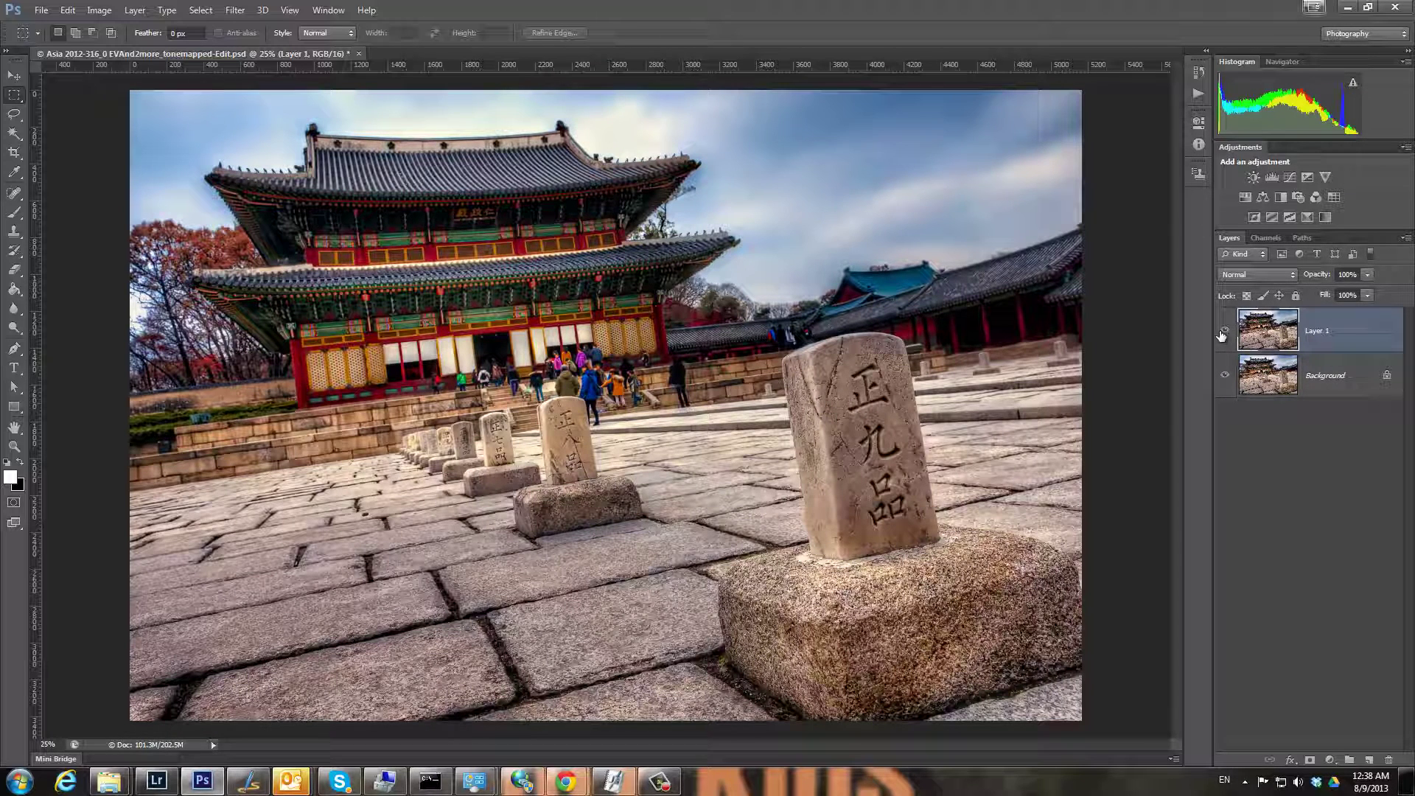